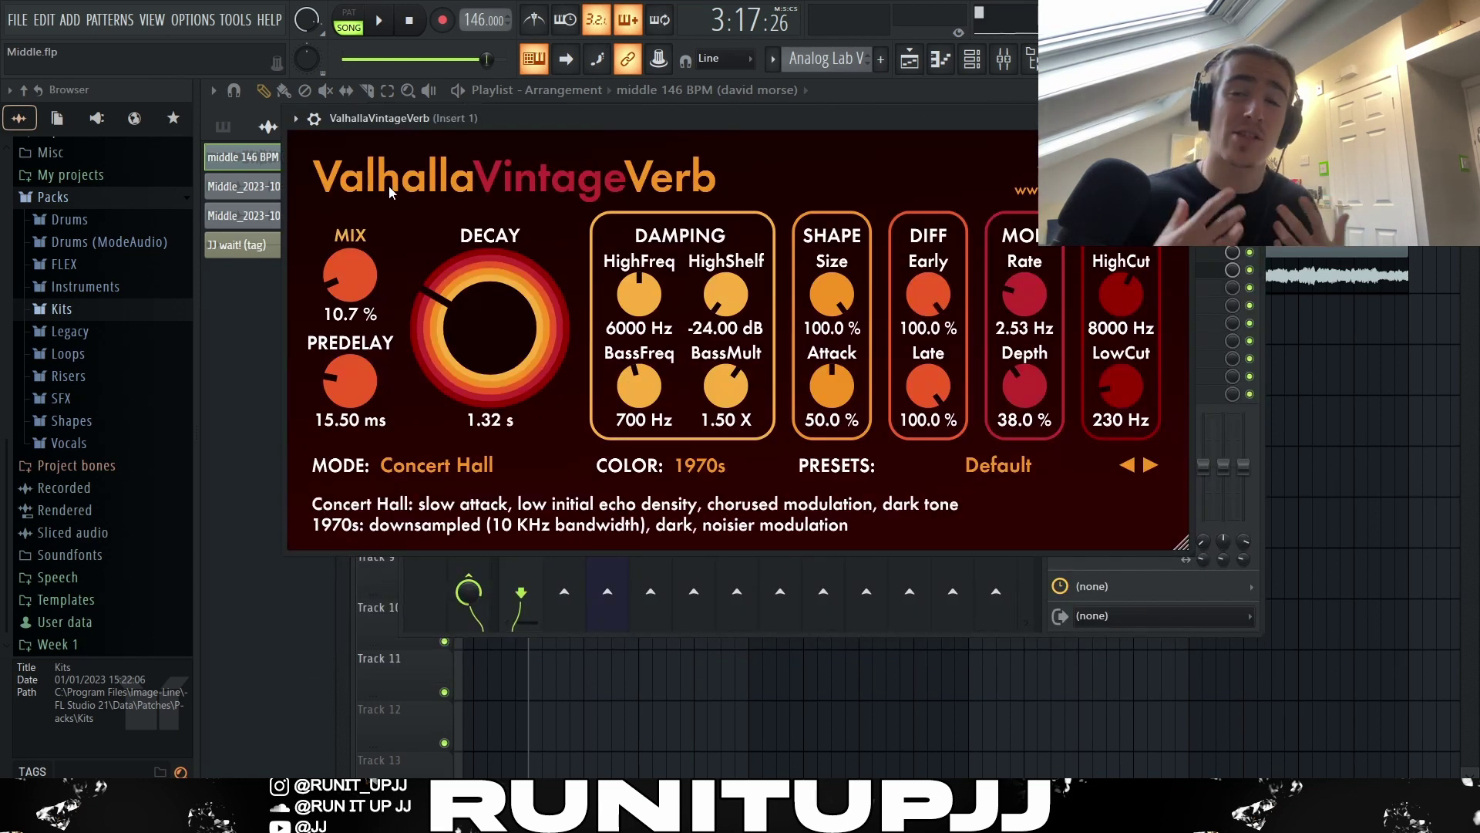
Close the reverb and audio clip windows, and play back the chopped vocal over the 146 BPM melody loop
key("Escape")
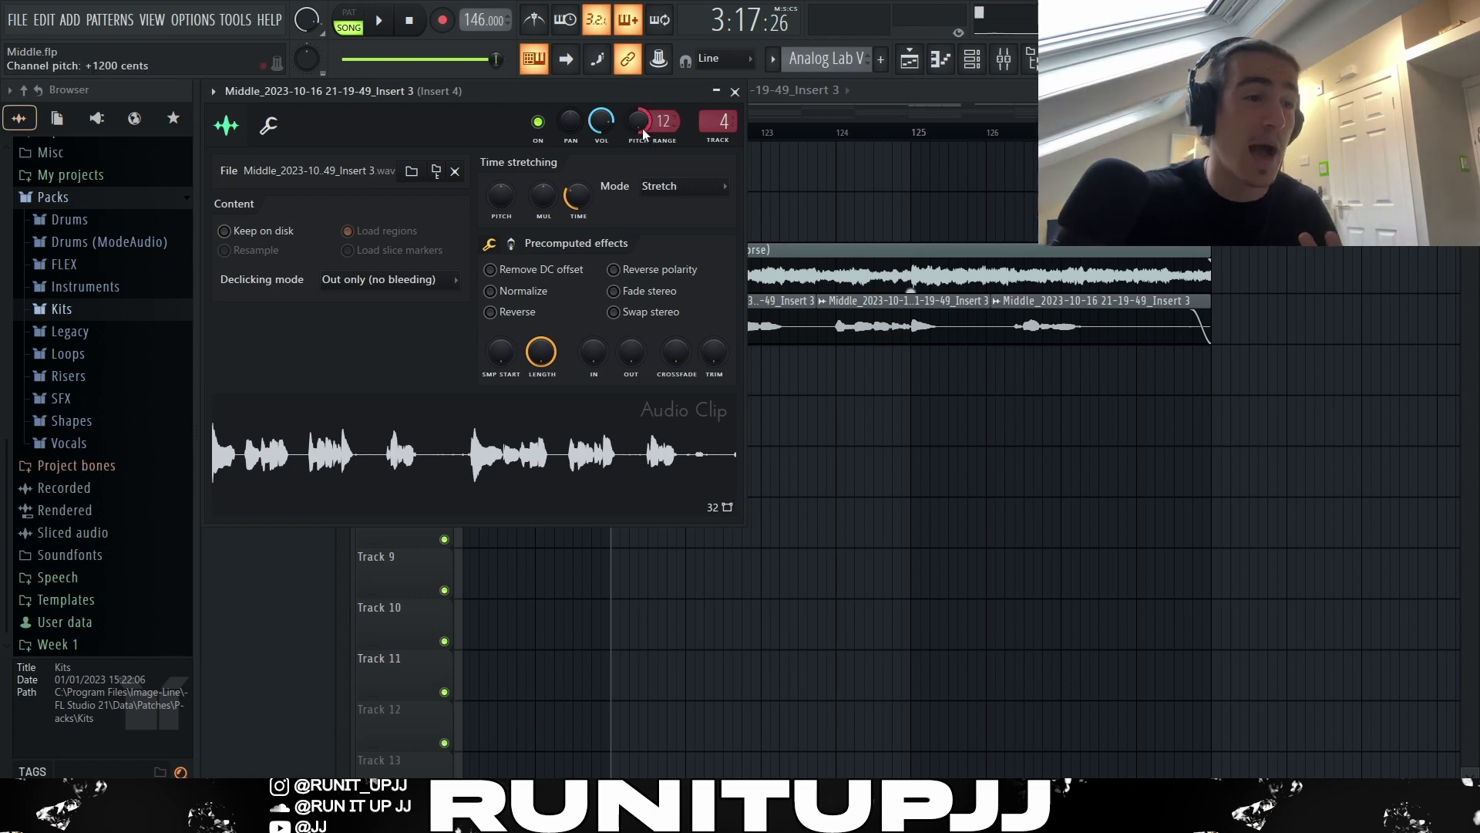
key("Escape")
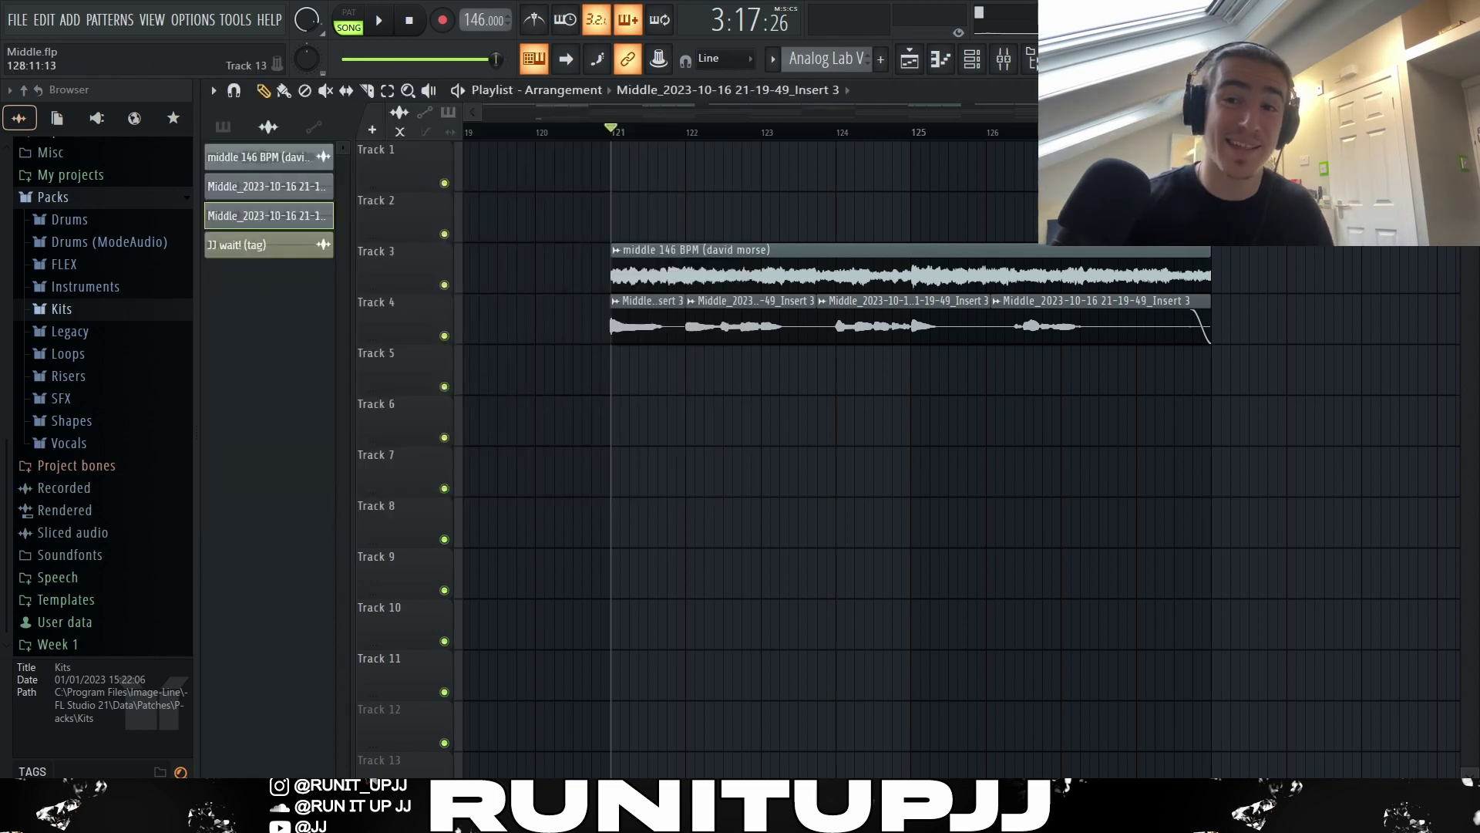
key("space")
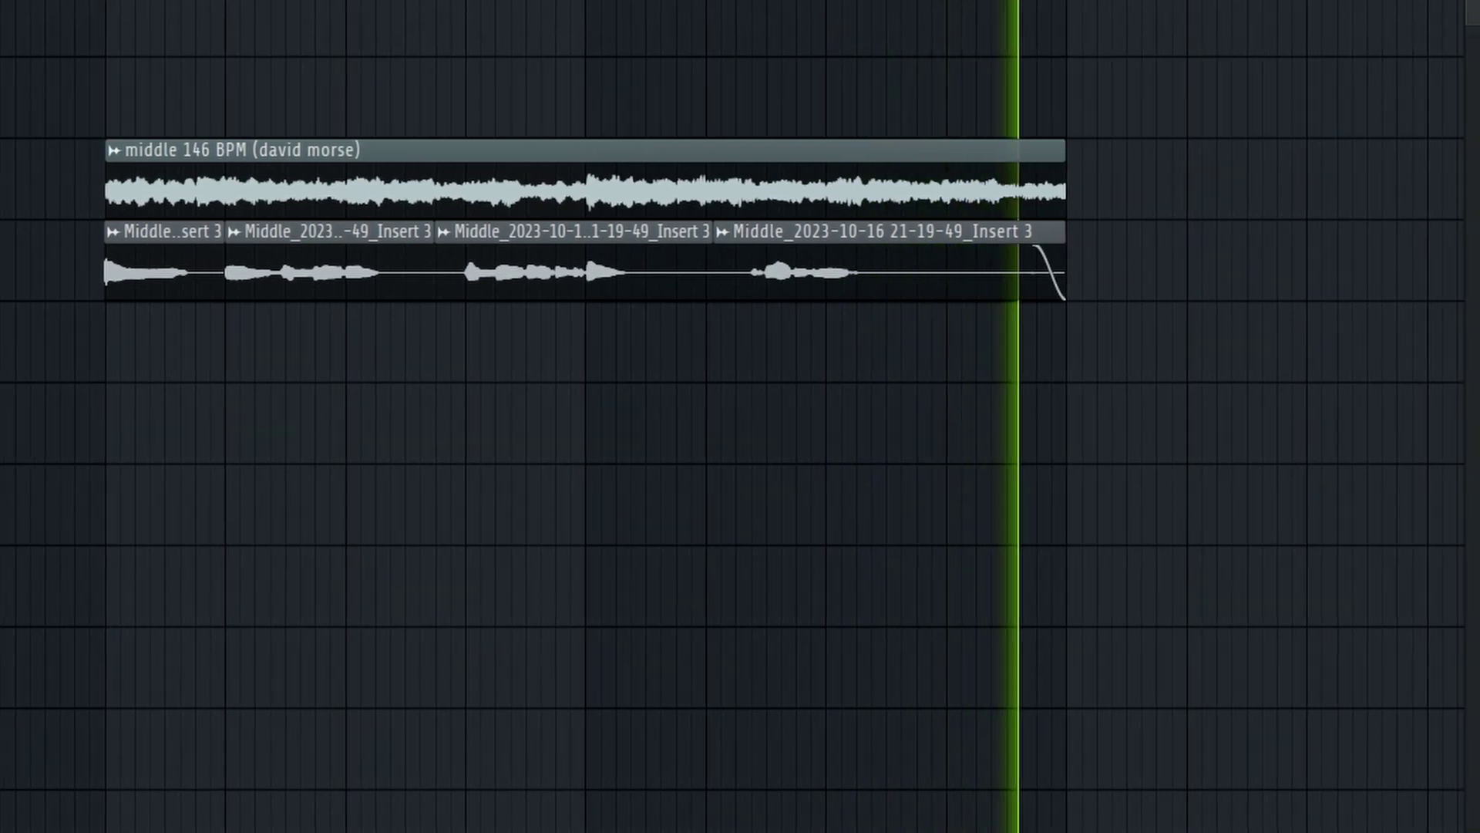
key("space")
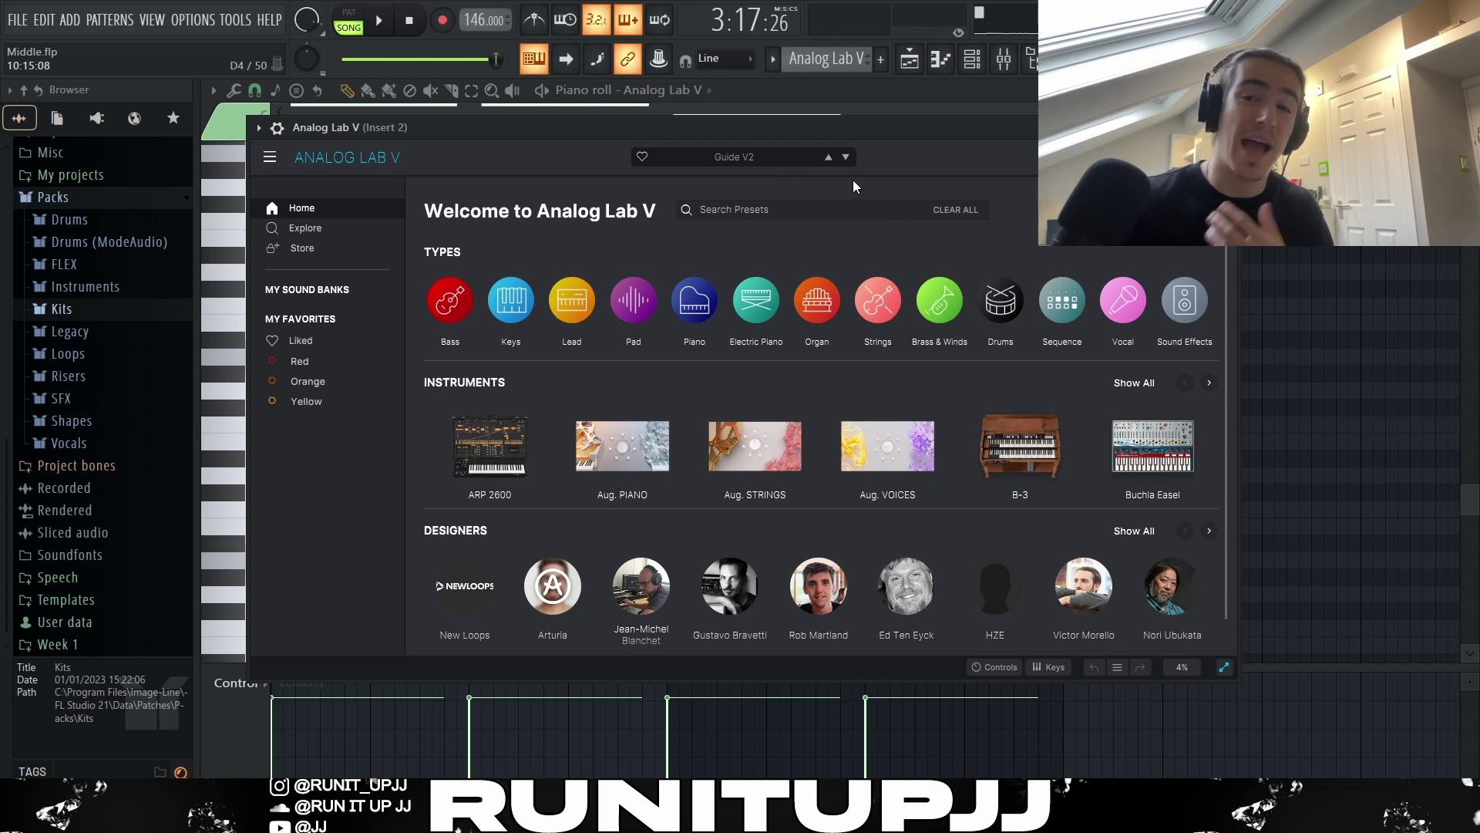
Close Analog Lab V and examine its A3, A3, F3 and E3 notes in the piano roll, selecting them in turn and playing back
key("Escape")
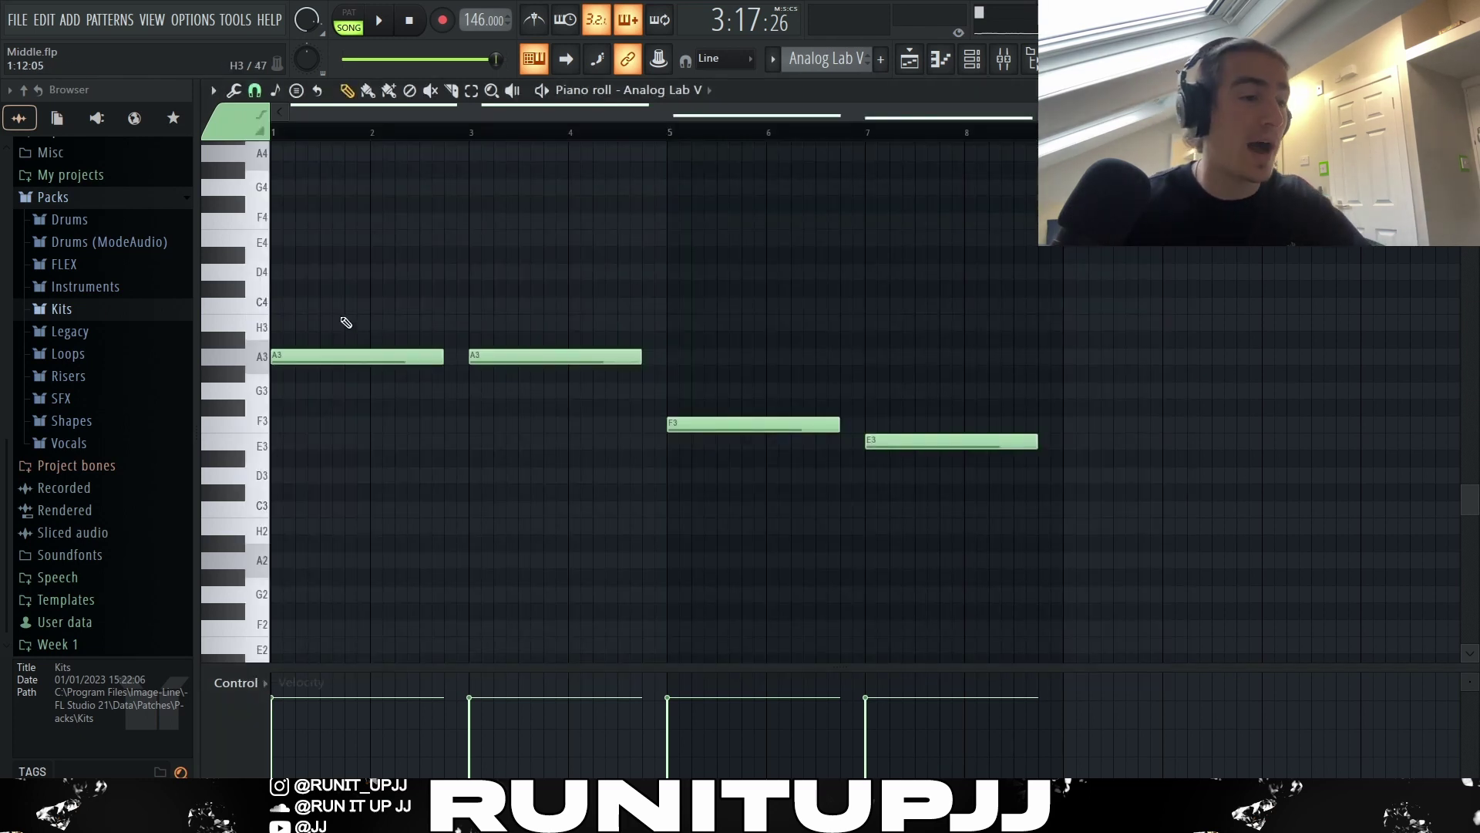
left_click(401, 356)
left_click(481, 357)
left_click_drag(578, 414, 289, 282)
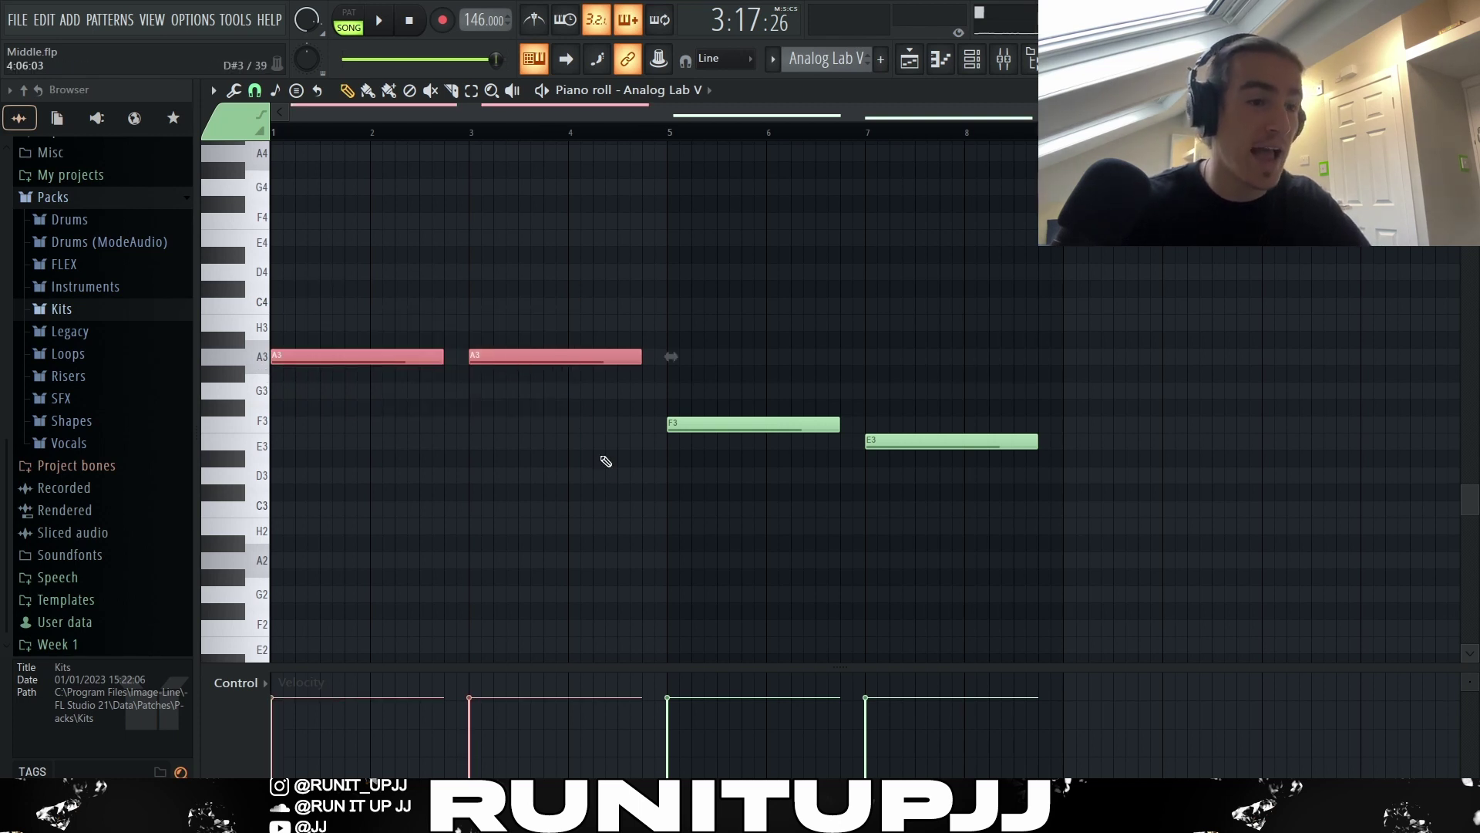
left_click(727, 404)
left_click(956, 439)
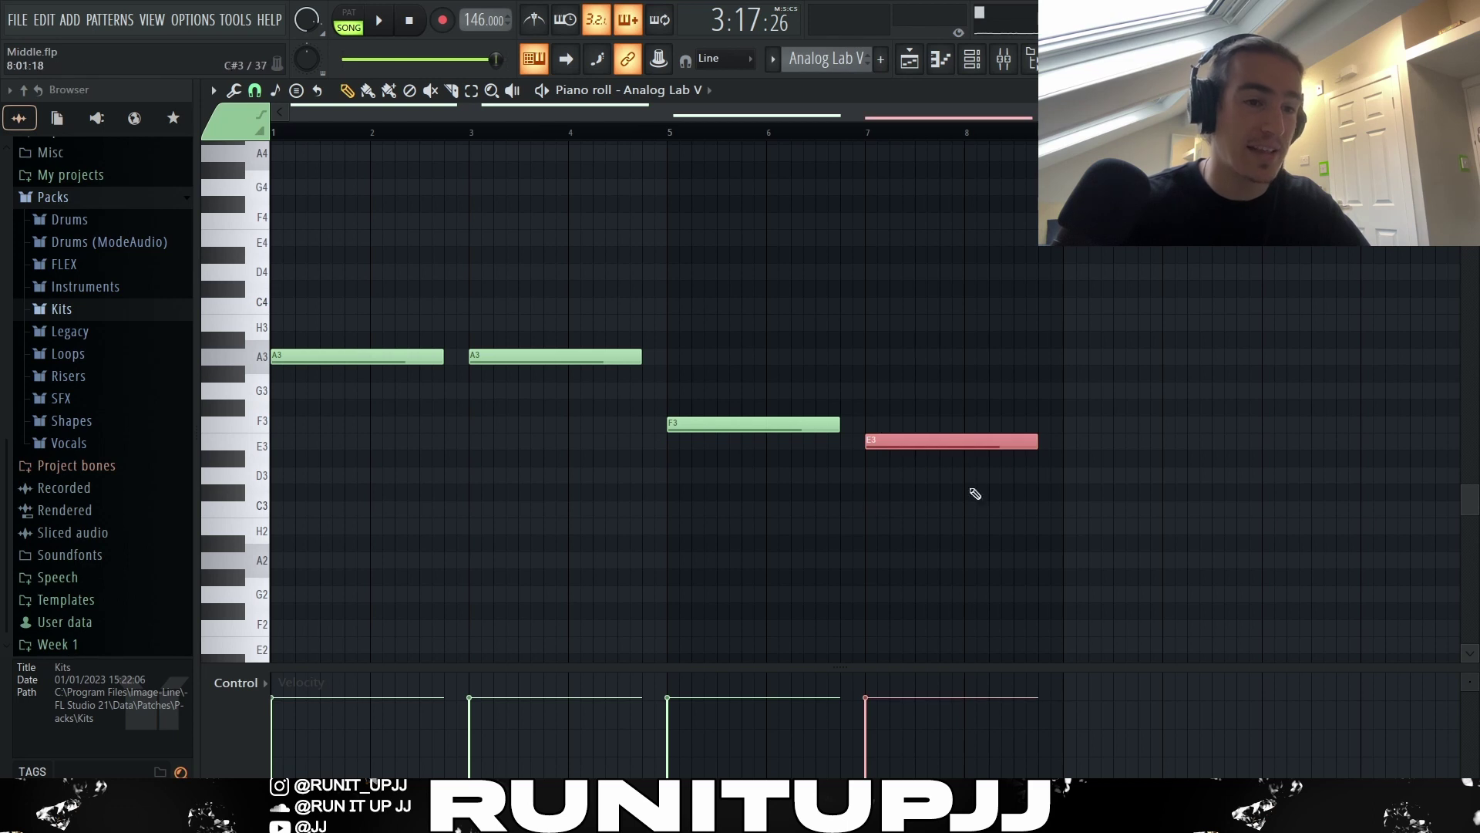
left_click(1142, 518)
left_click_drag(1259, 518, 340, 330)
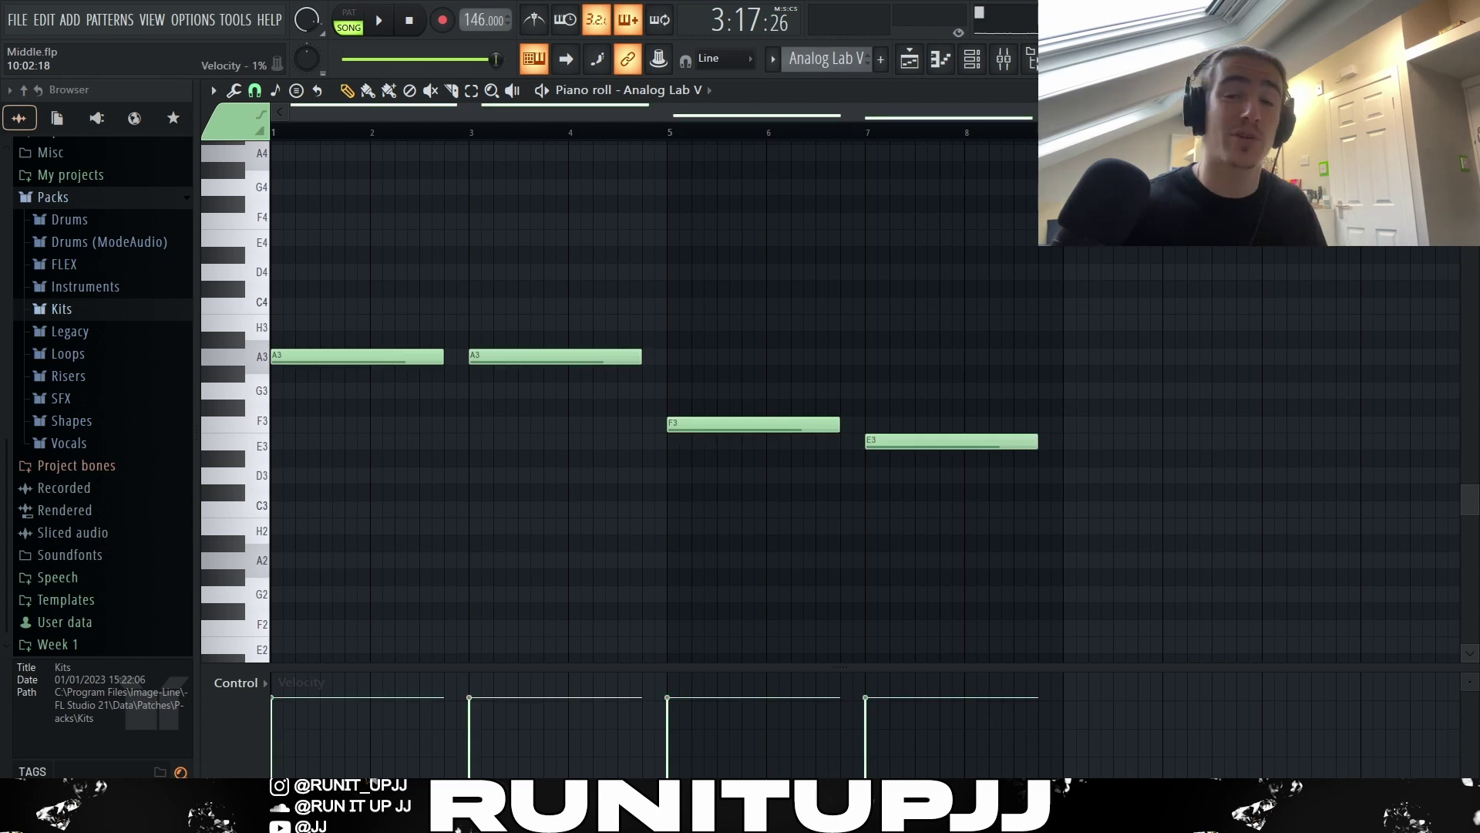
key("space")
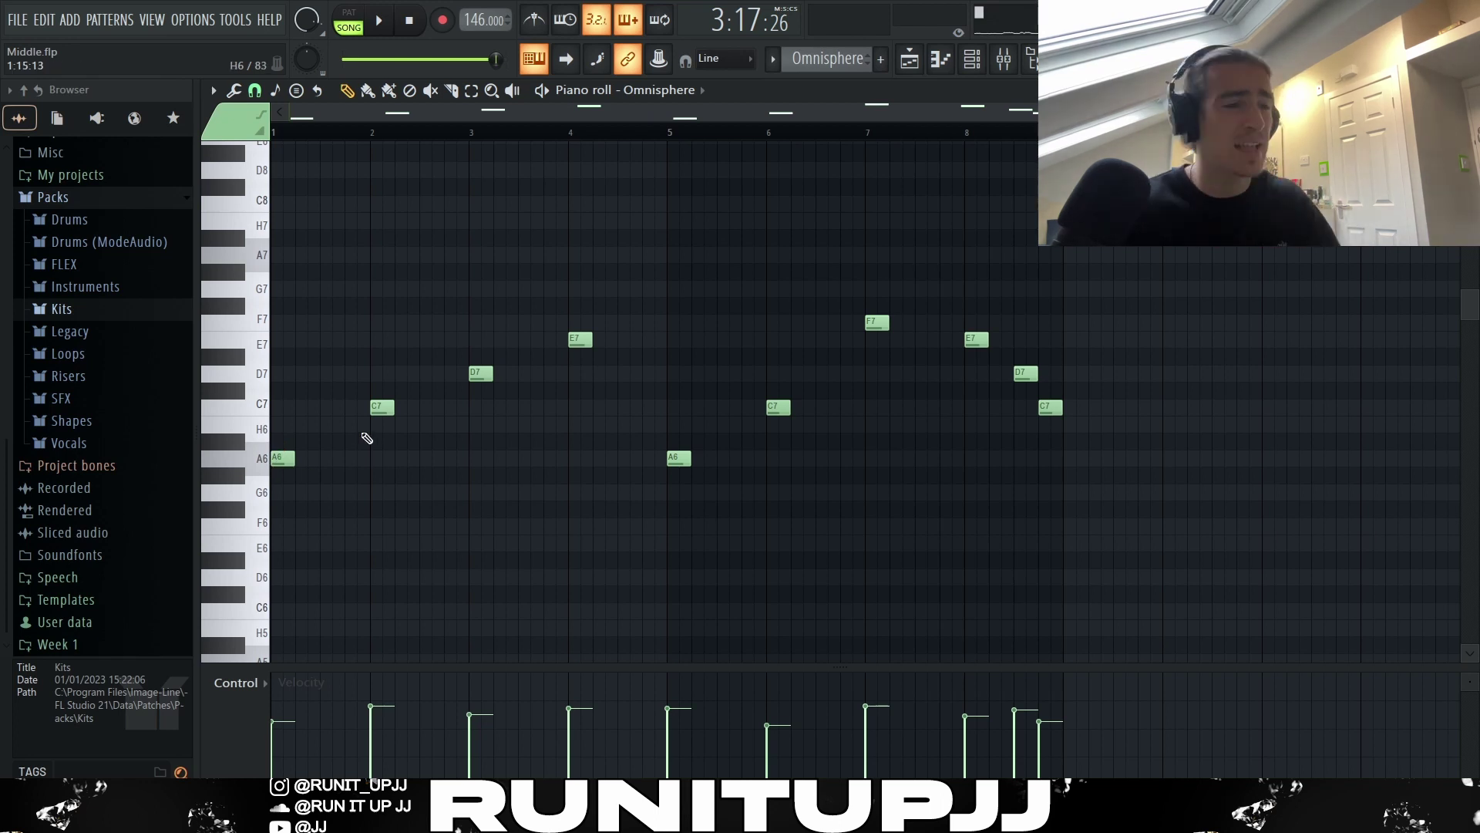
Examine the Omnisphere melody in the piano roll by highlighting the rising first notes, the A6–C7 pair and the descending ending in turn
left_click(287, 460, "ctrl")
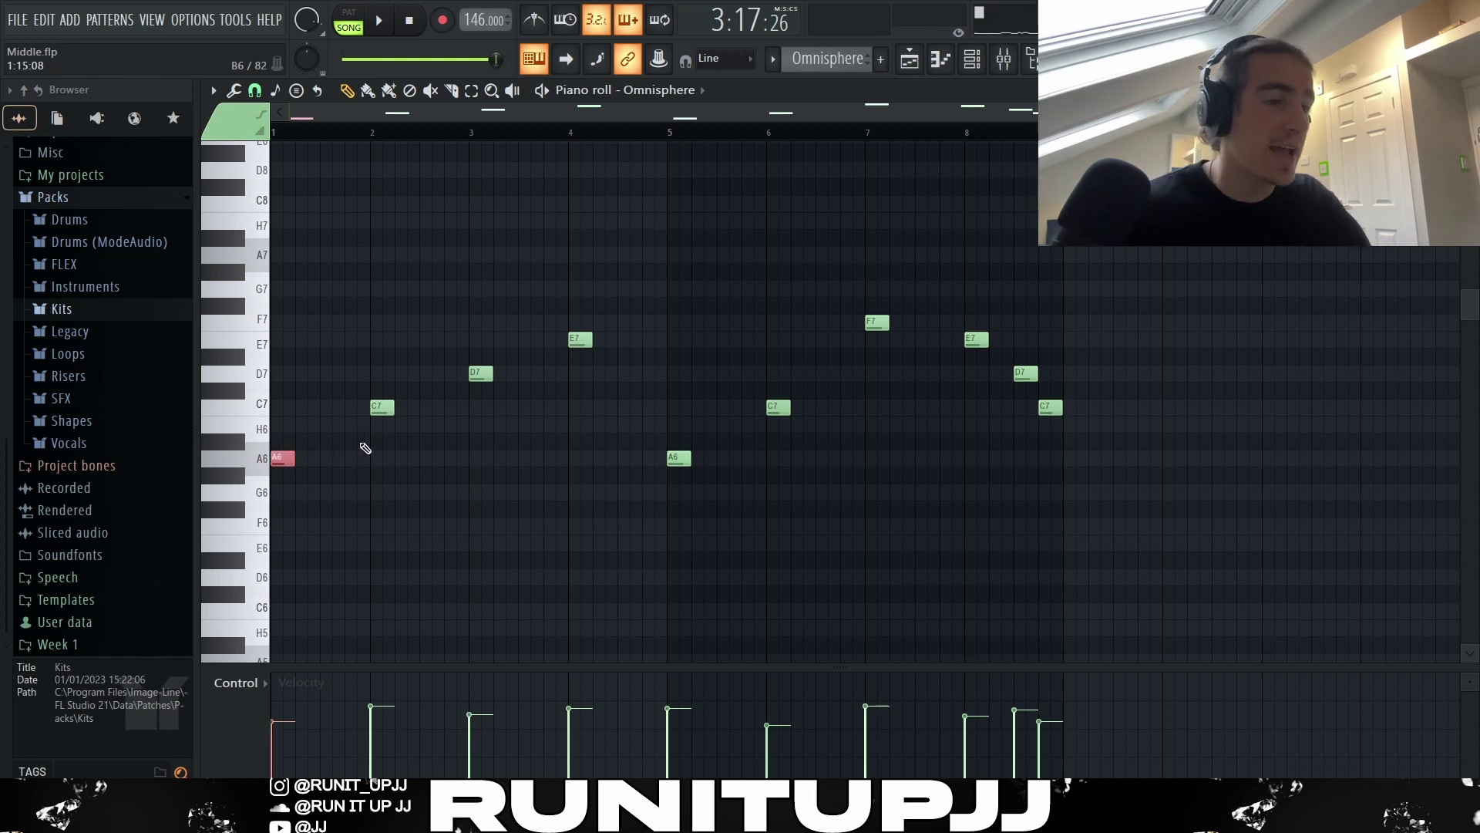
left_click(382, 407)
left_click(478, 374)
left_click(581, 339)
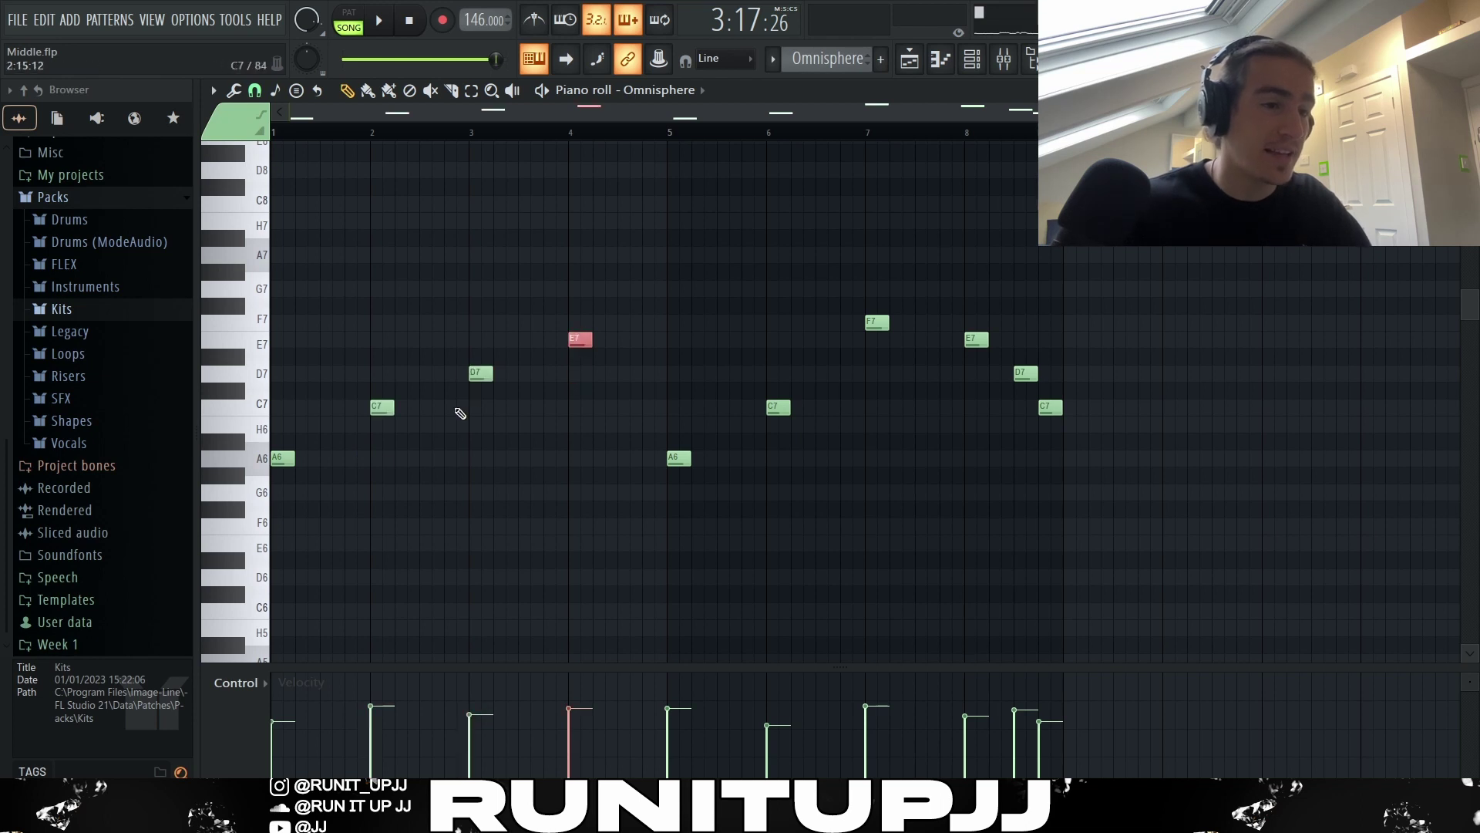
left_click(588, 364, "ctrl")
left_click_drag(591, 549, 823, 393)
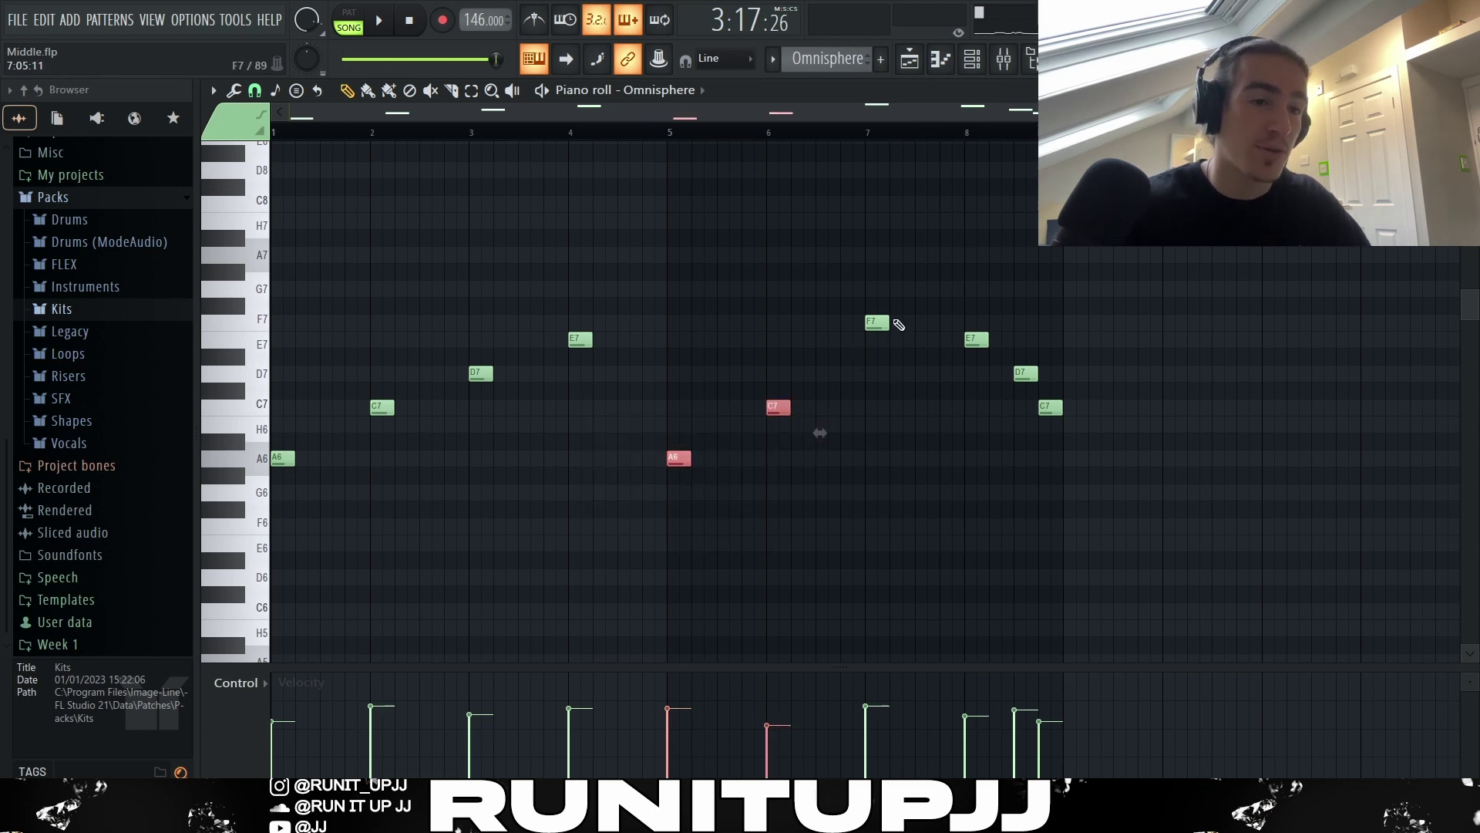
left_click_drag(876, 312, 1071, 420)
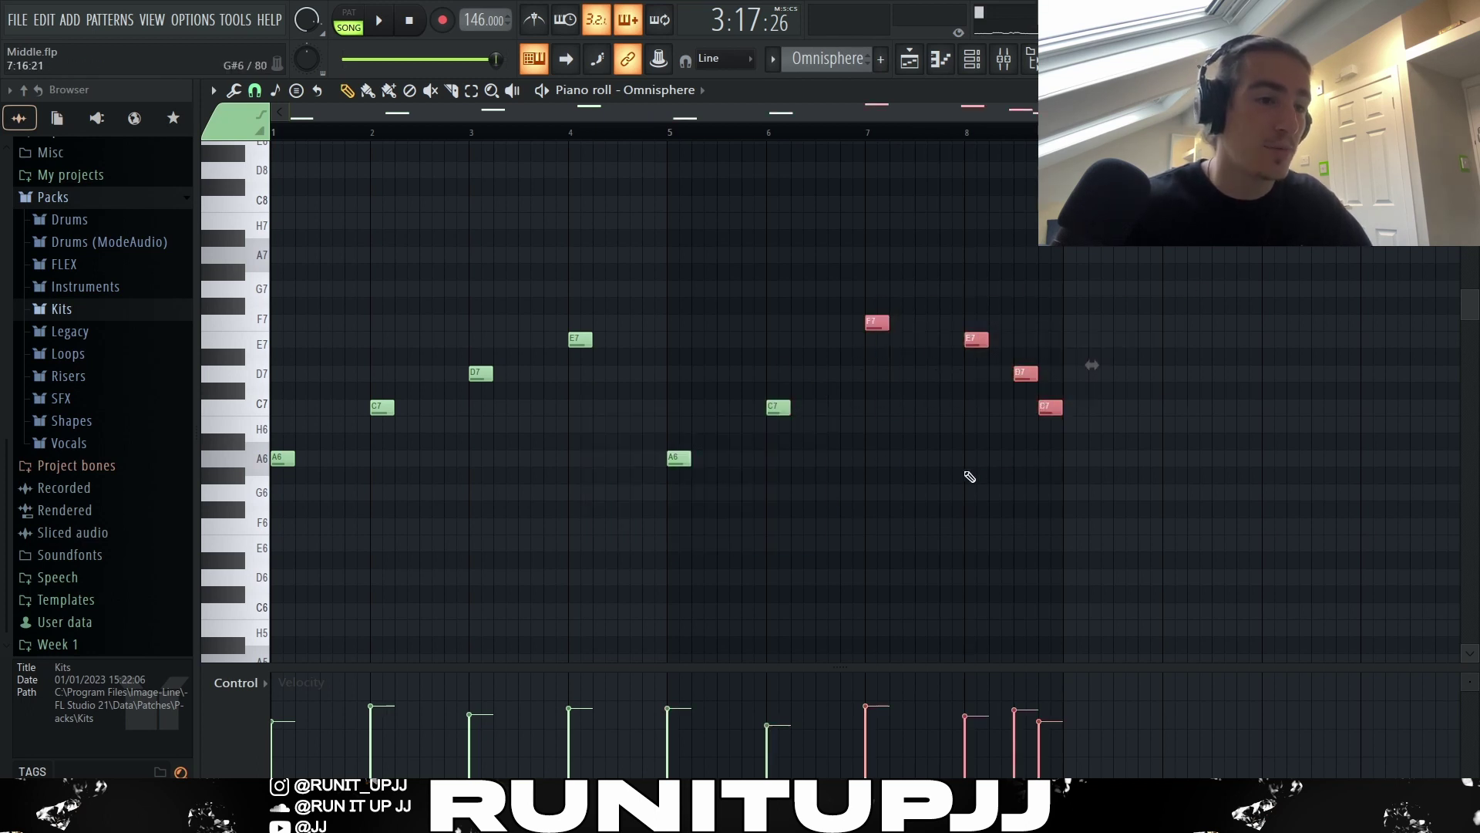
left_click(909, 441)
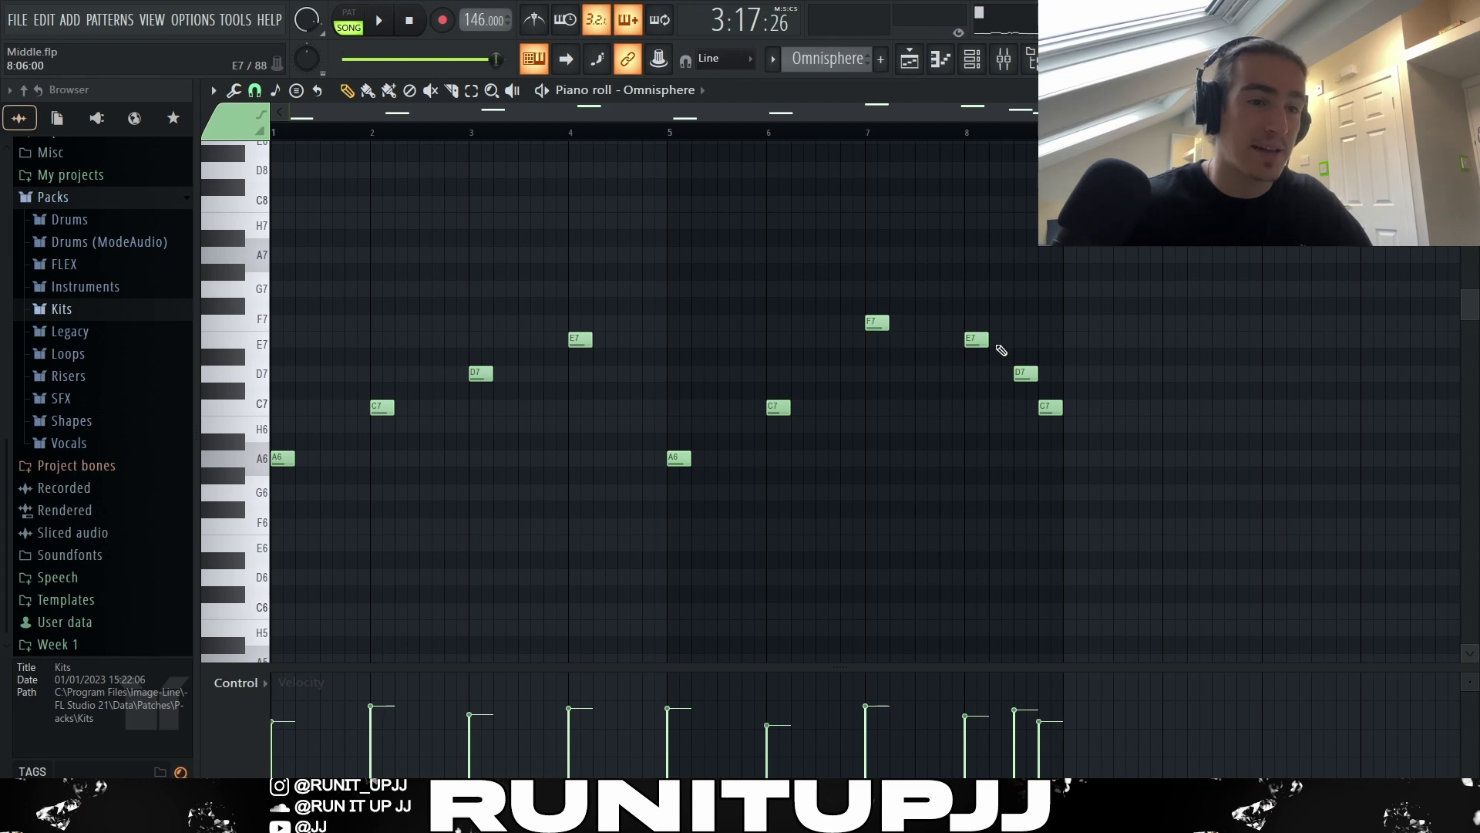
left_click(1022, 376)
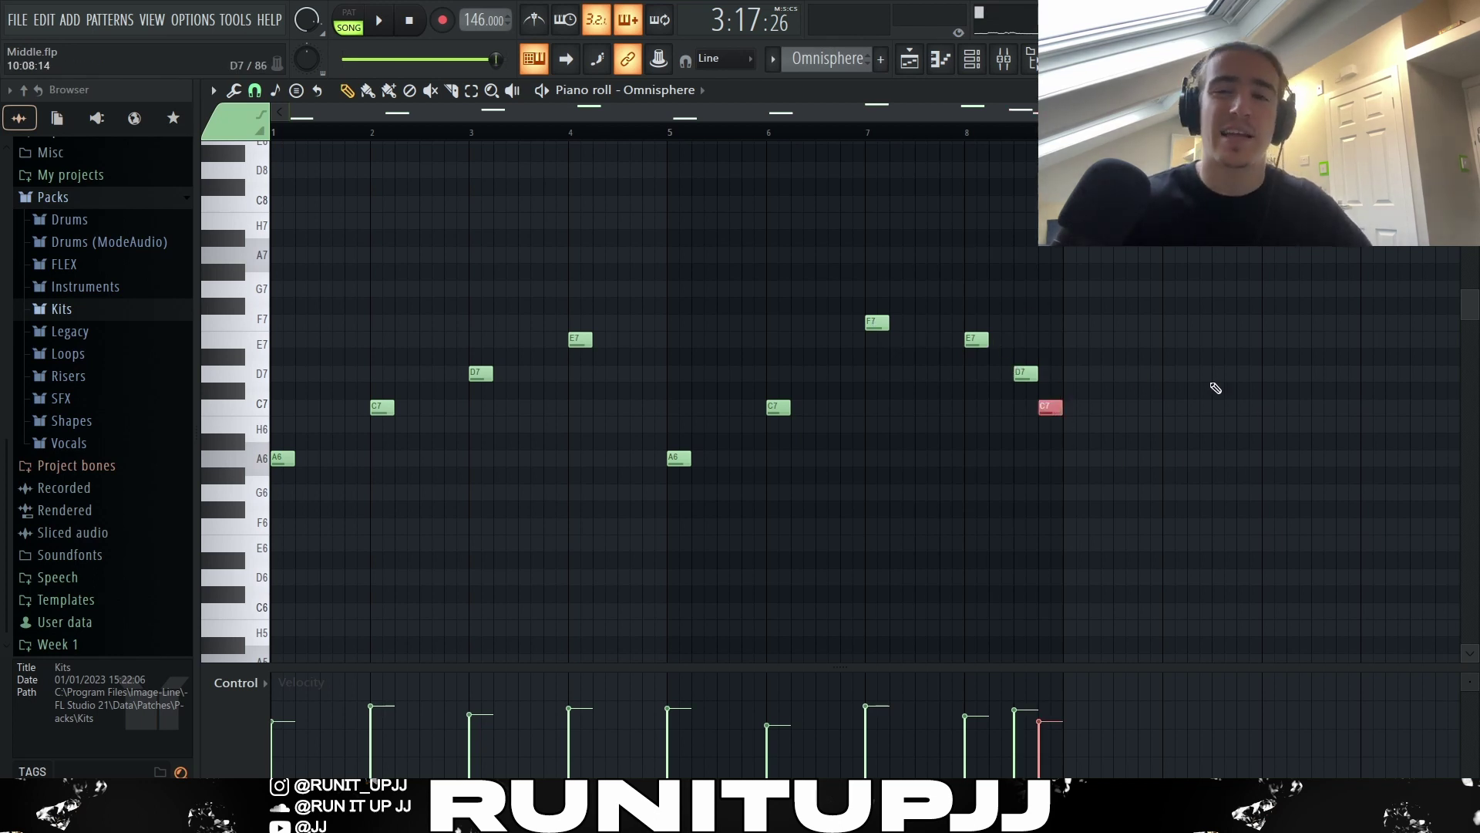
Open the piano roll randomizer and adjust the velocity randomization of the Omnisphere melody notes
key("alt+r")
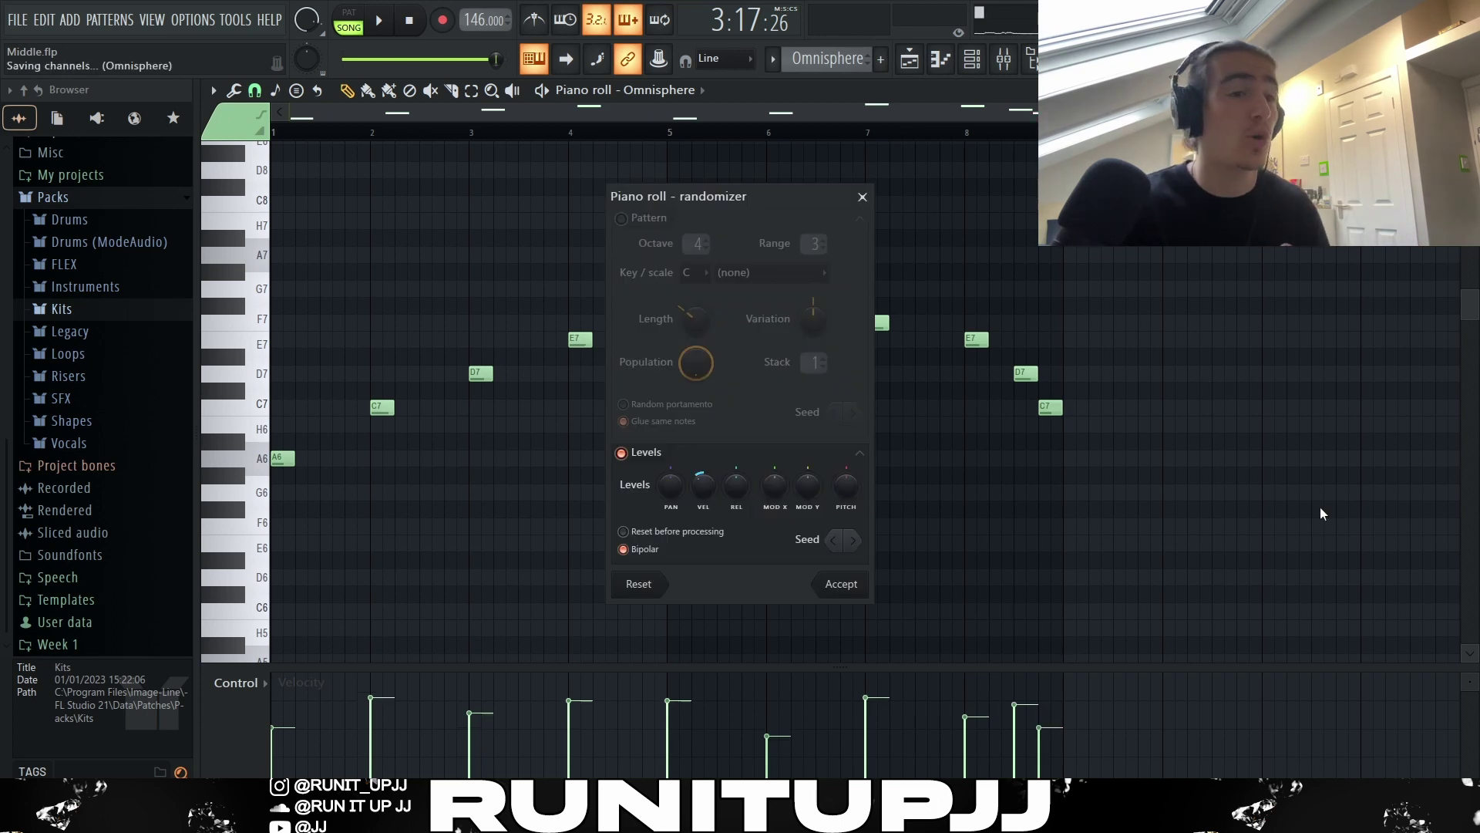
left_click_drag(703, 486, 703, 511)
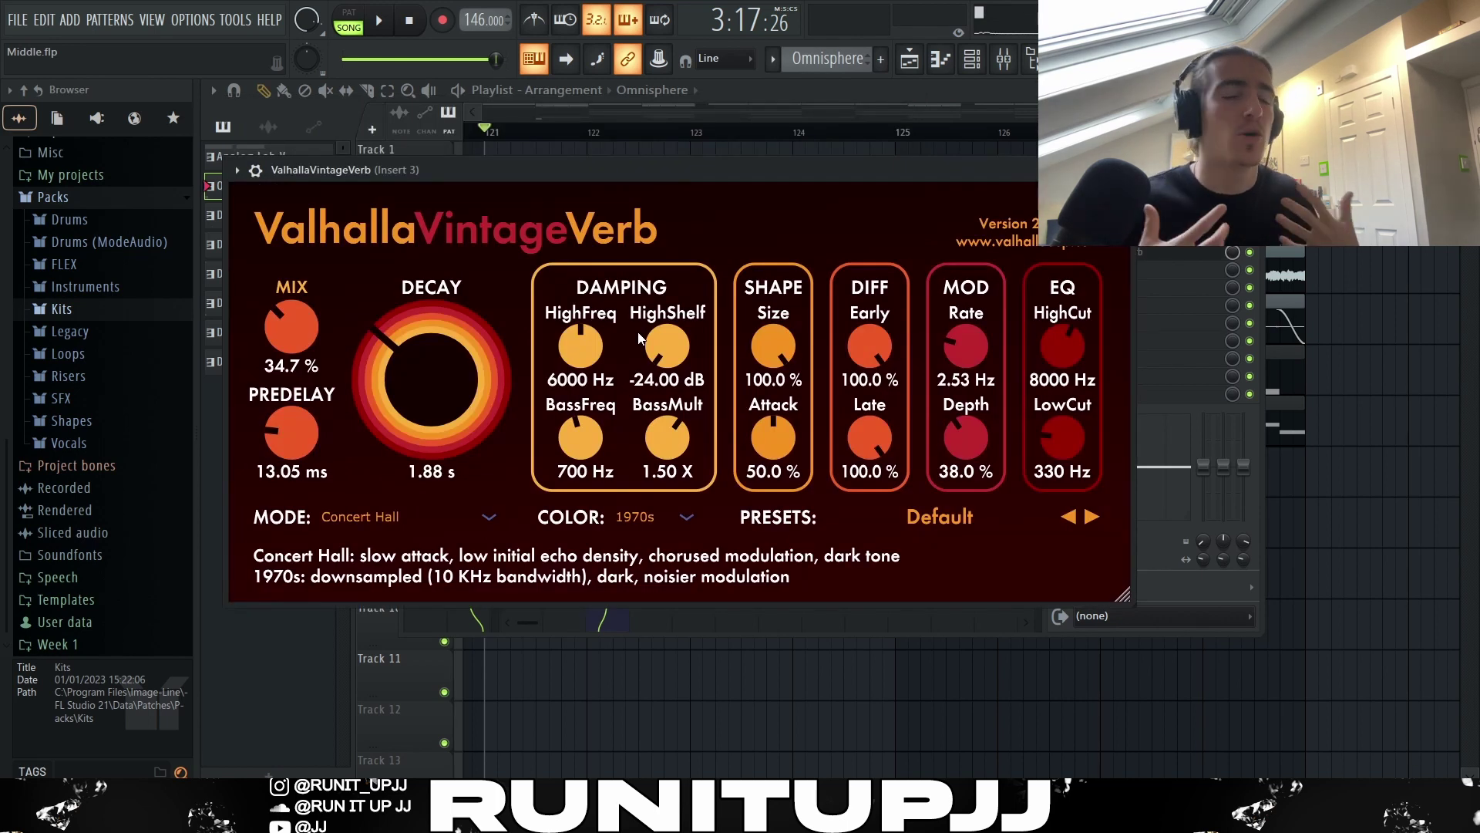
Close the Omnisphere track's reverb window and play back the arrangement with the Analog Lab V and Omnisphere patterns
key("Escape")
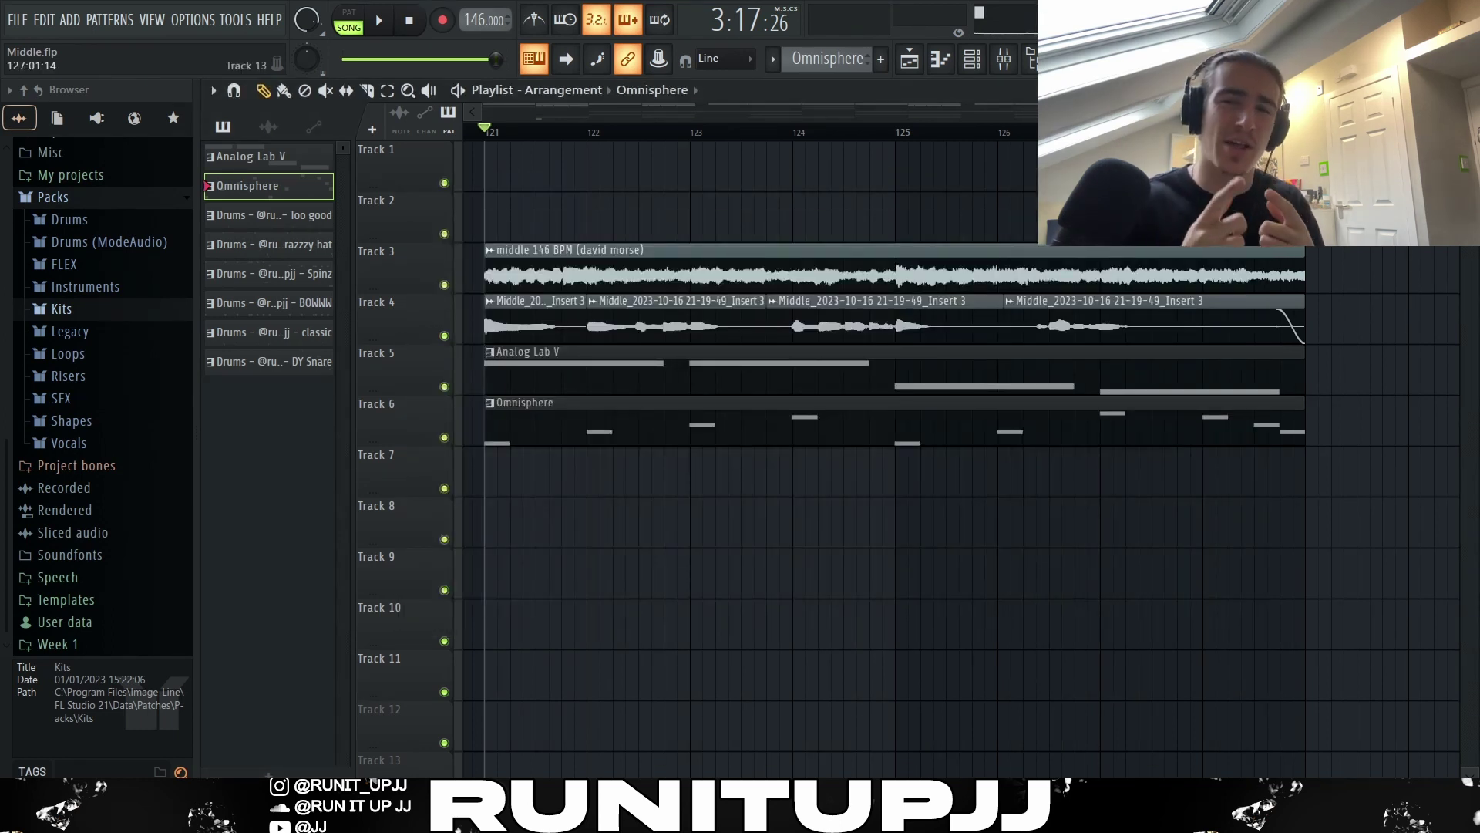
key("space")
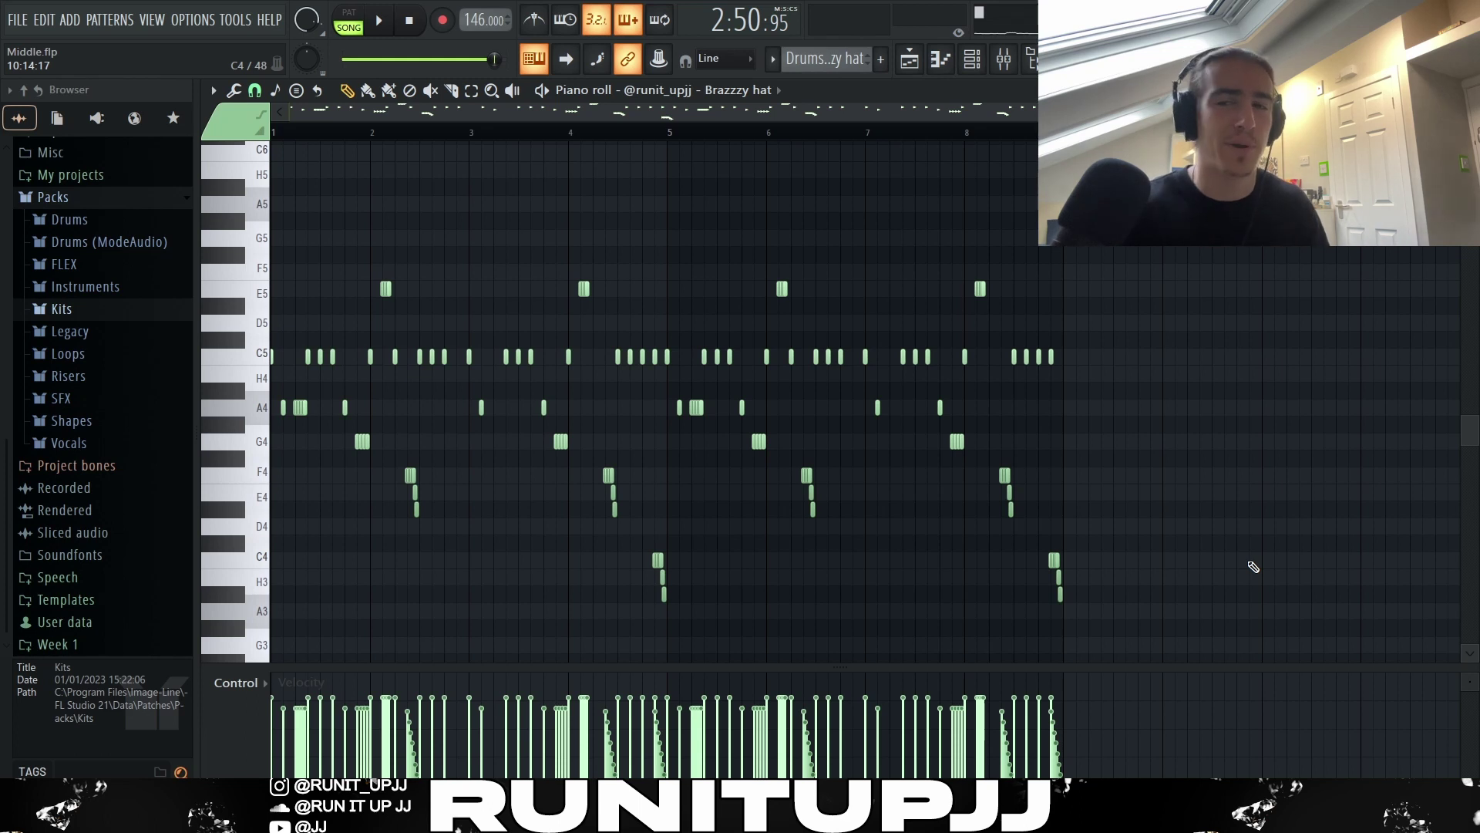
Select the first two bars of the Brazzzy hat pattern and set the piano roll snap to 1/4 step
key("Page_Up")
key("Page_Up")
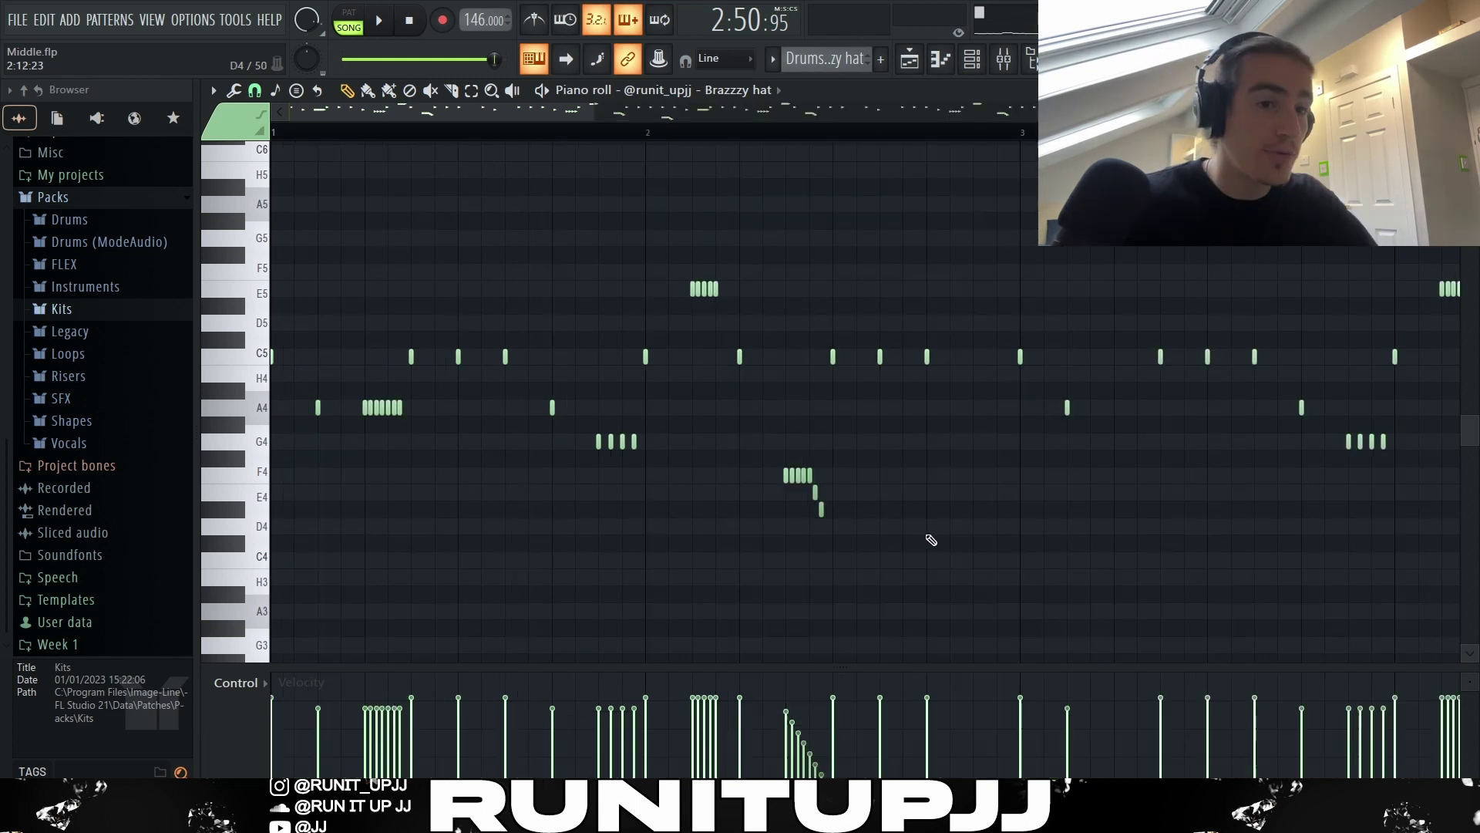
left_click_drag(987, 551, 272, 195)
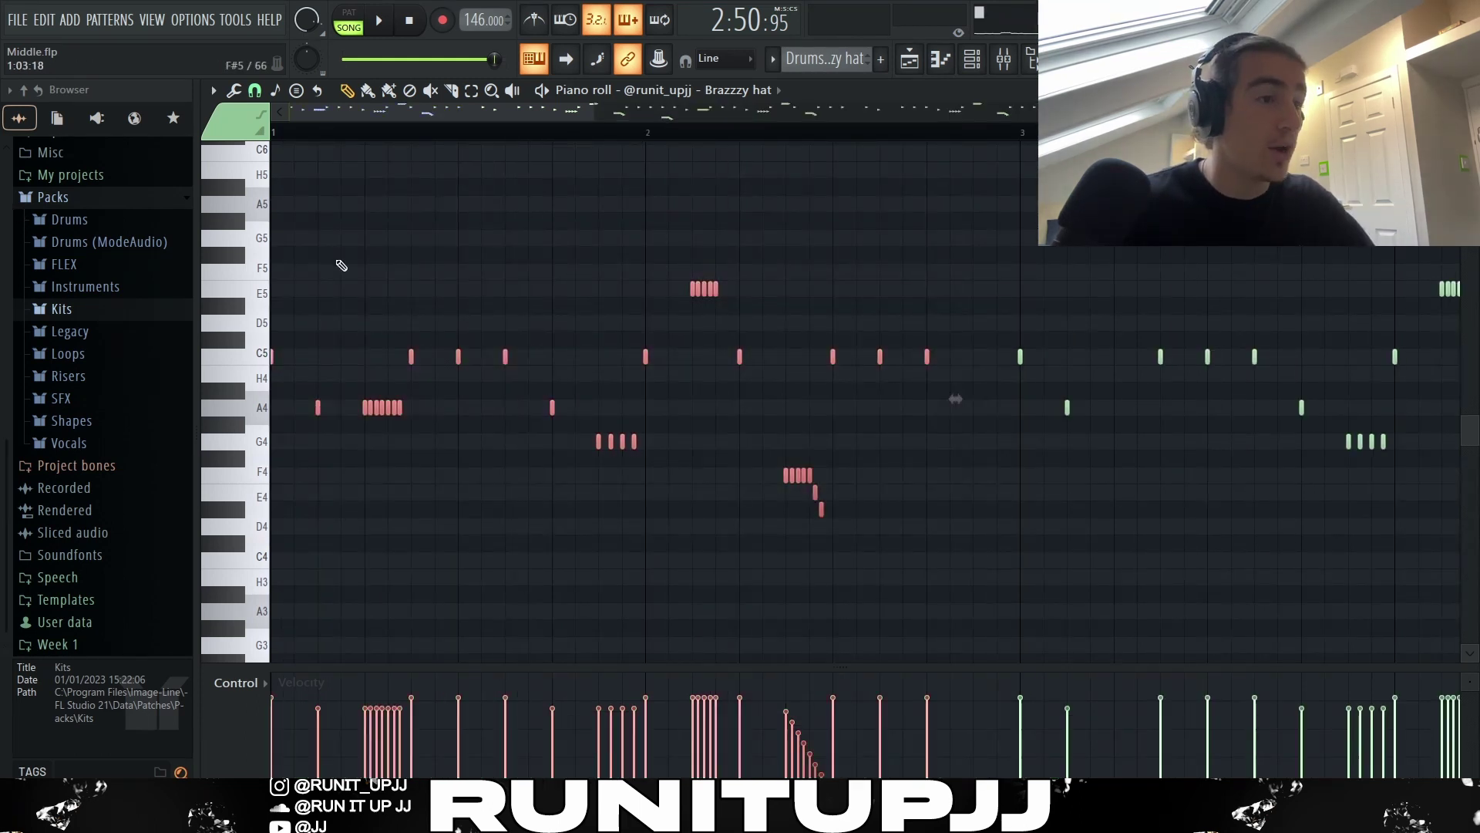
left_click(255, 90)
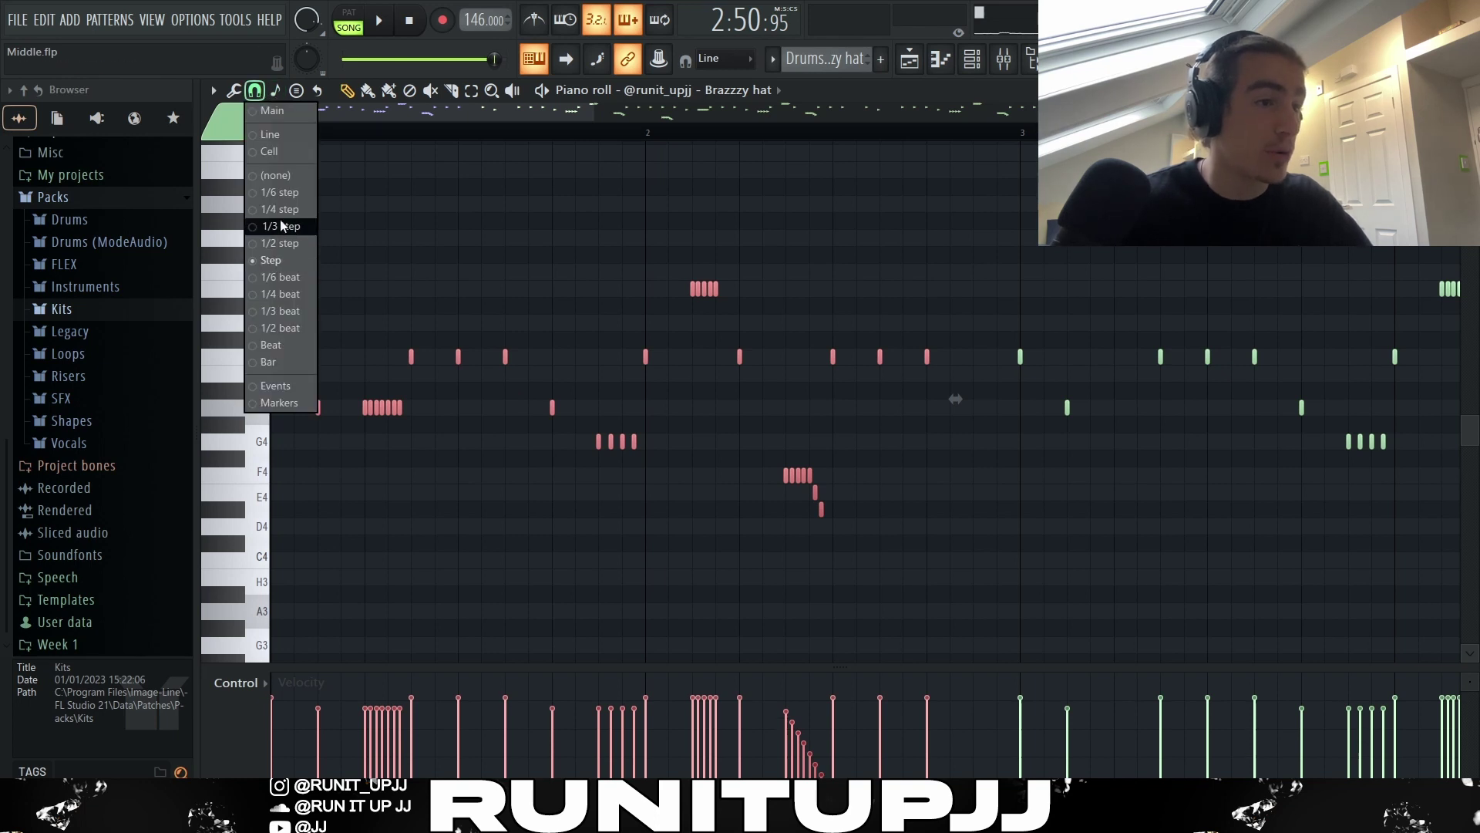
left_click(277, 209)
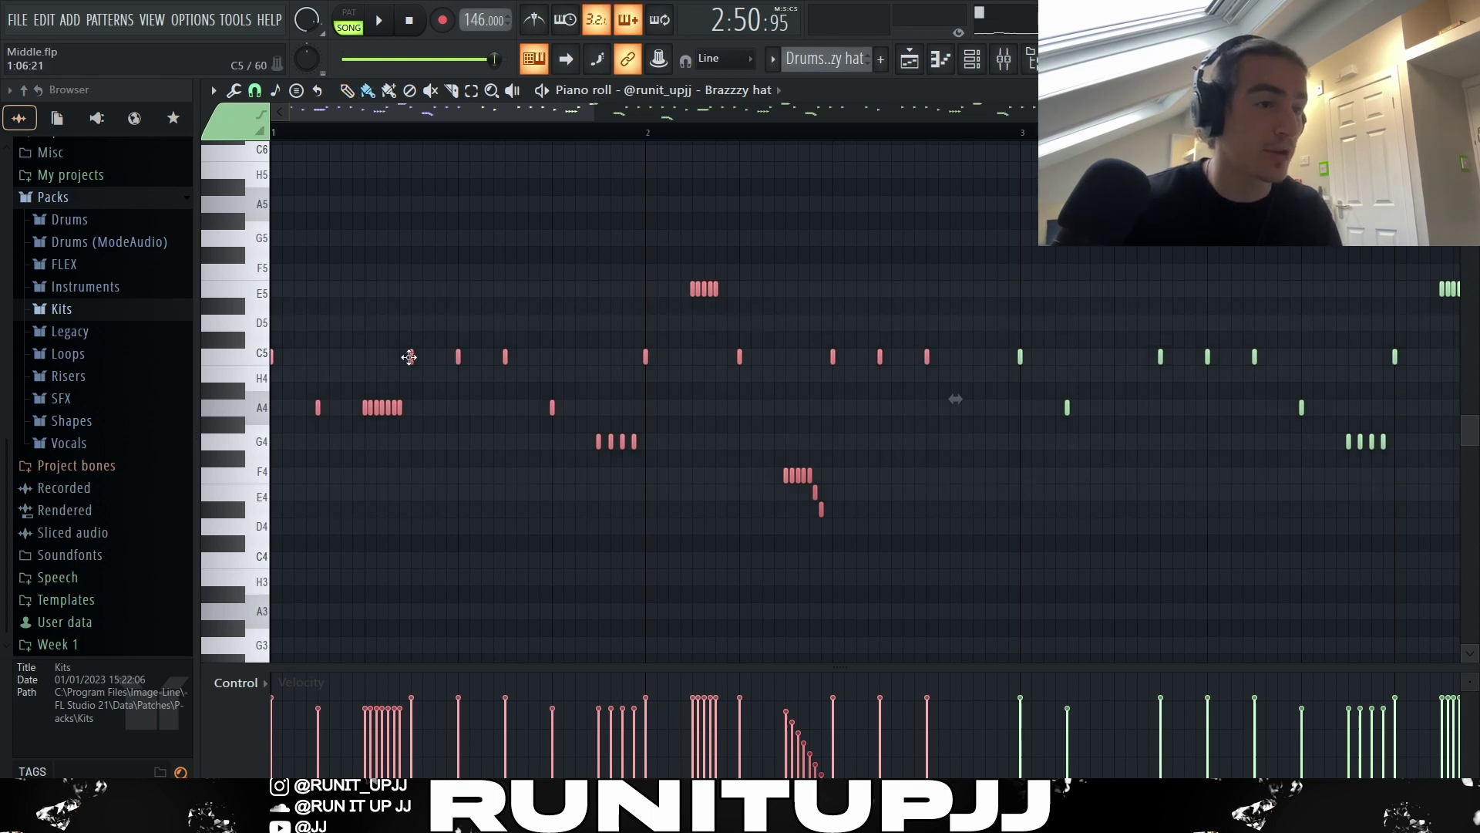
Paint a run of 1/4-step hat notes on F5 in the first bar, and erase it
left_click(378, 333)
left_click_drag(357, 272, 414, 274)
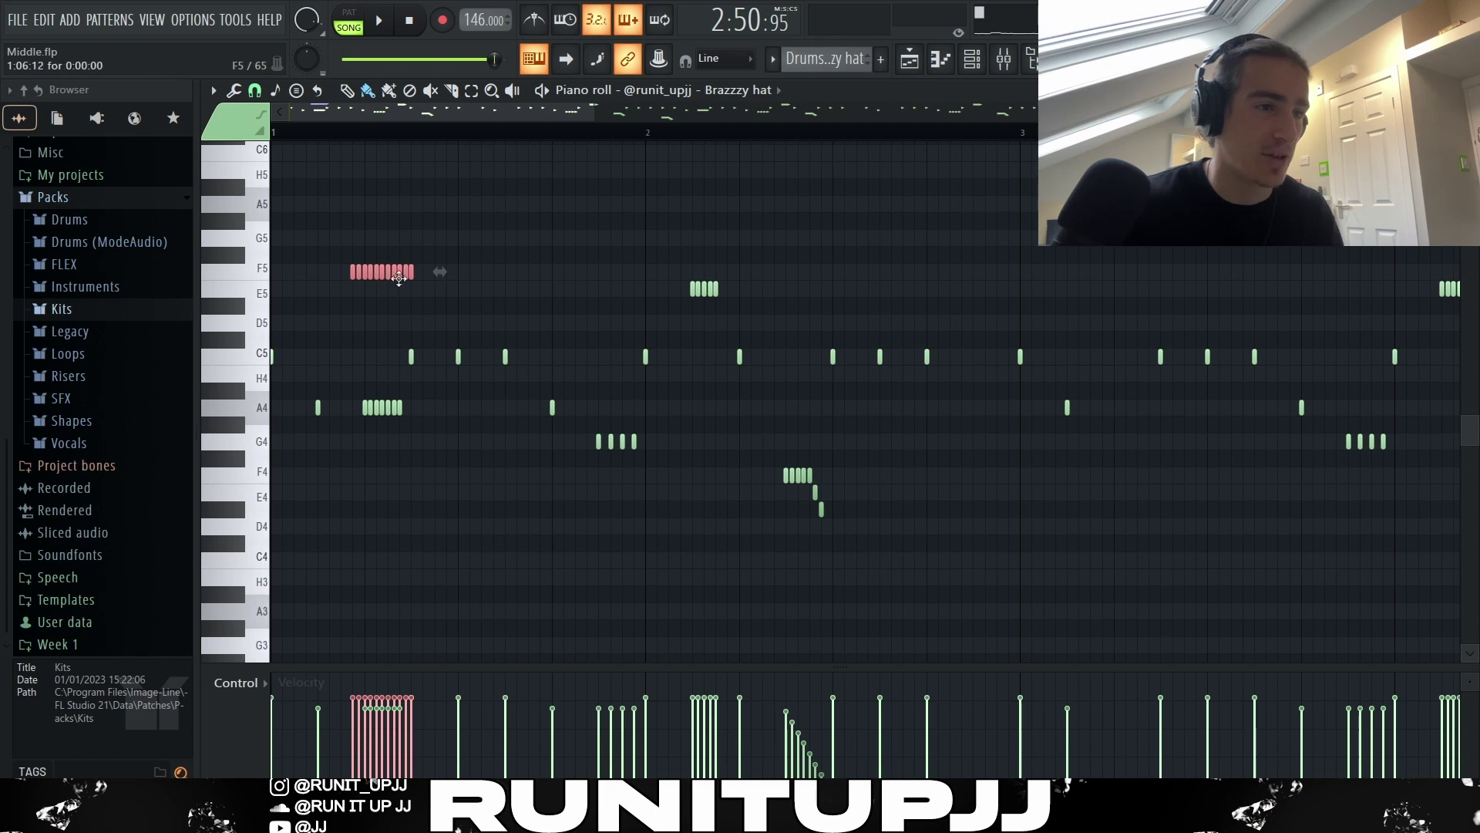
right_click(366, 278)
Highlight the A4 hat roll in the first bar, paint a matching run on G#4 beneath it, and erase that run
scroll(326, 426, "up", 2)
left_click_drag(601, 437, 300, 400)
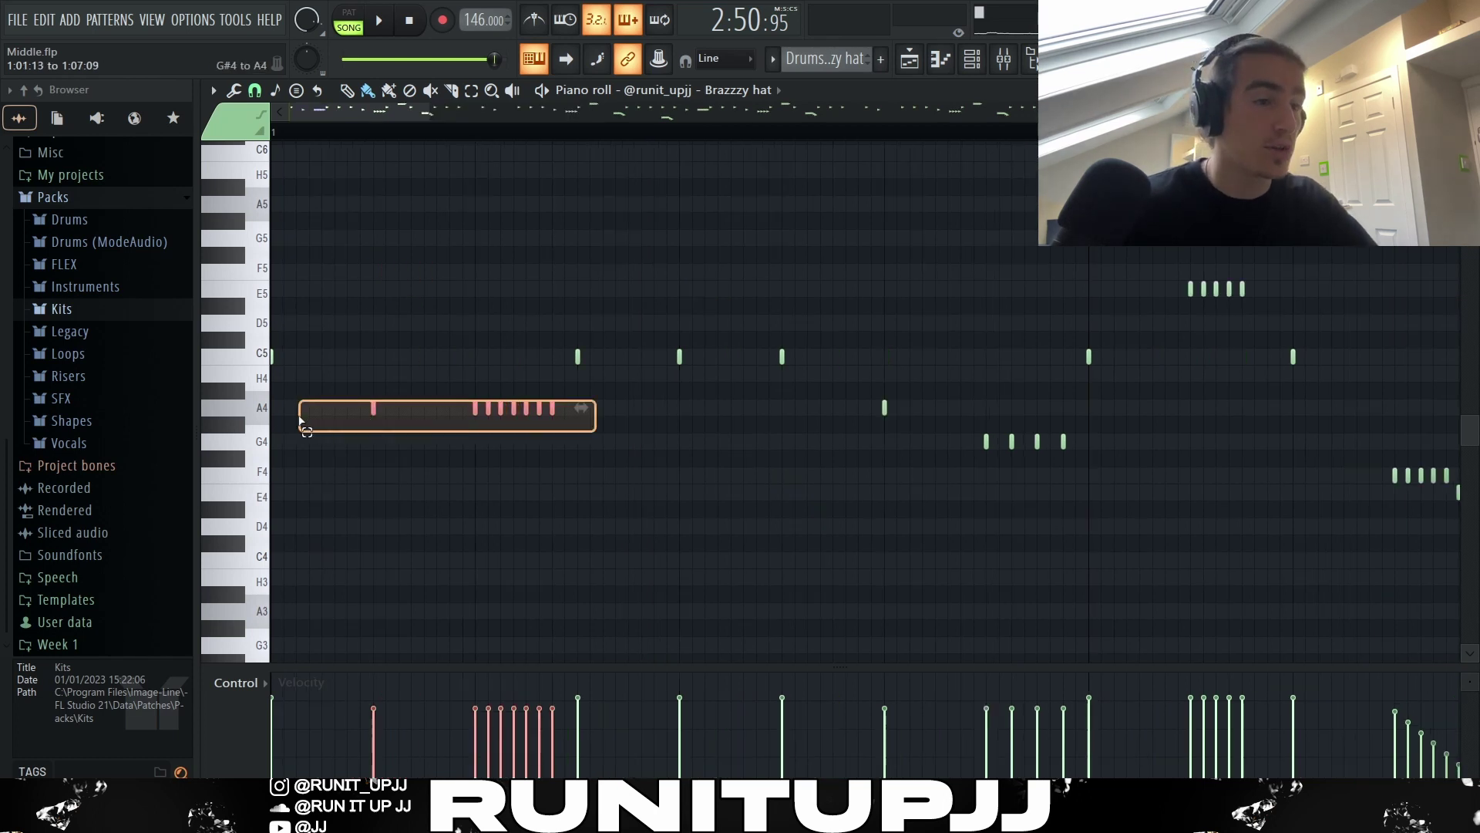
left_click(379, 384)
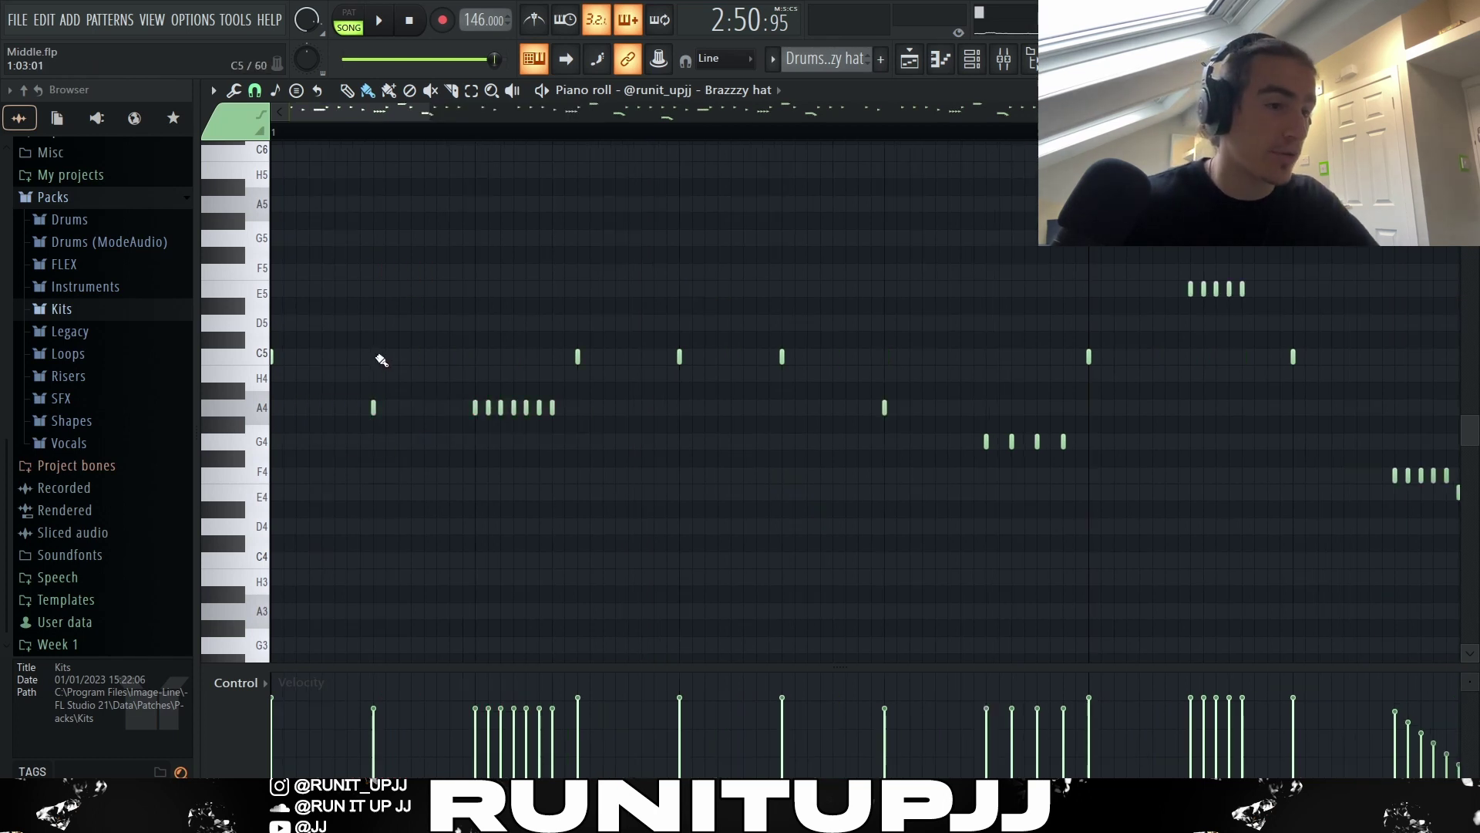
left_click_drag(474, 424, 553, 424)
right_click(552, 424)
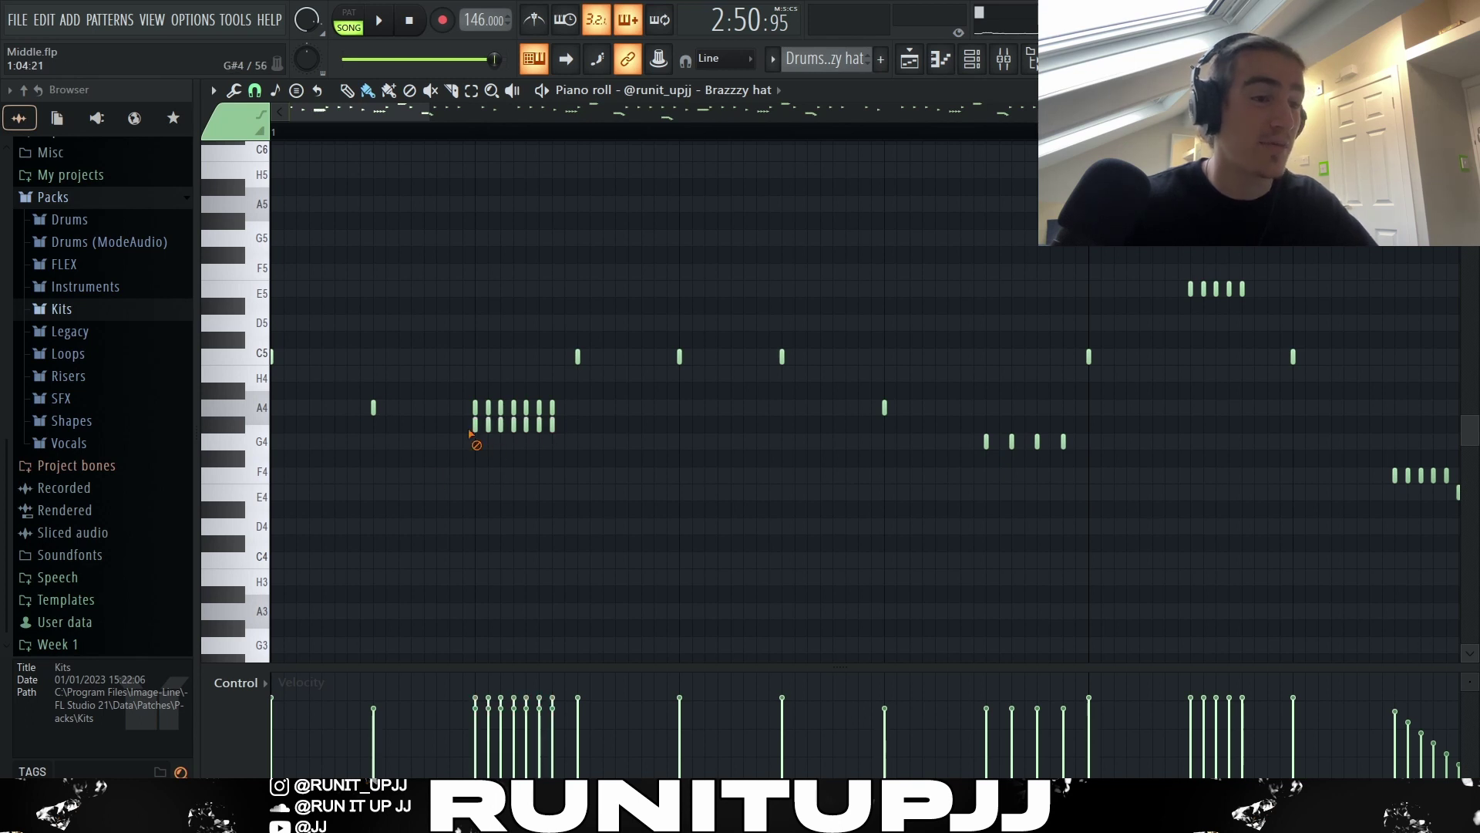
Examine the A4 hat roll and the four G4 notes at the end of the first bar, selecting each group in turn
left_click_drag(353, 404, 588, 436)
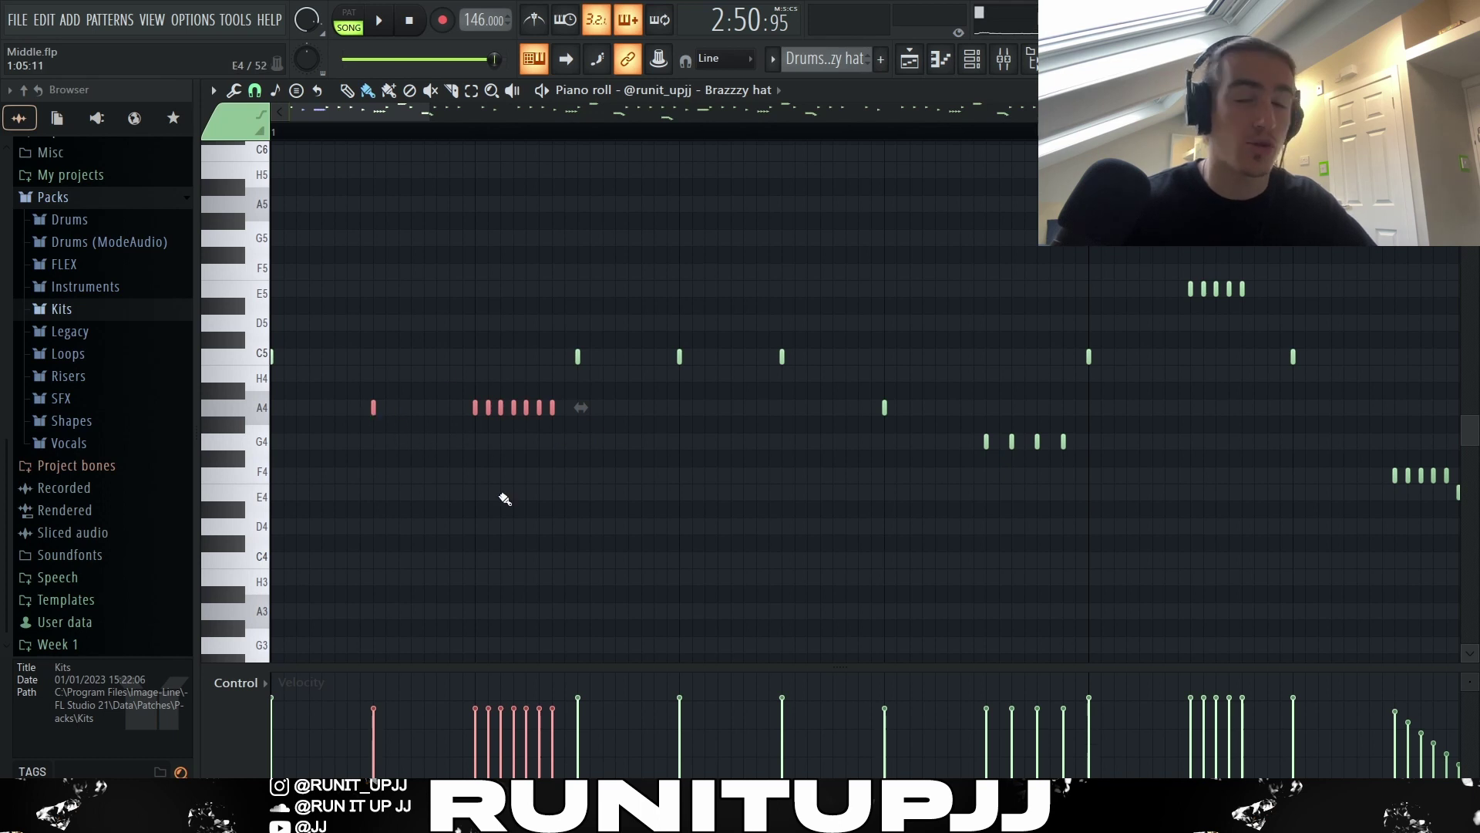
scroll(505, 499, "down", 3)
left_click_drag(547, 383, 718, 456)
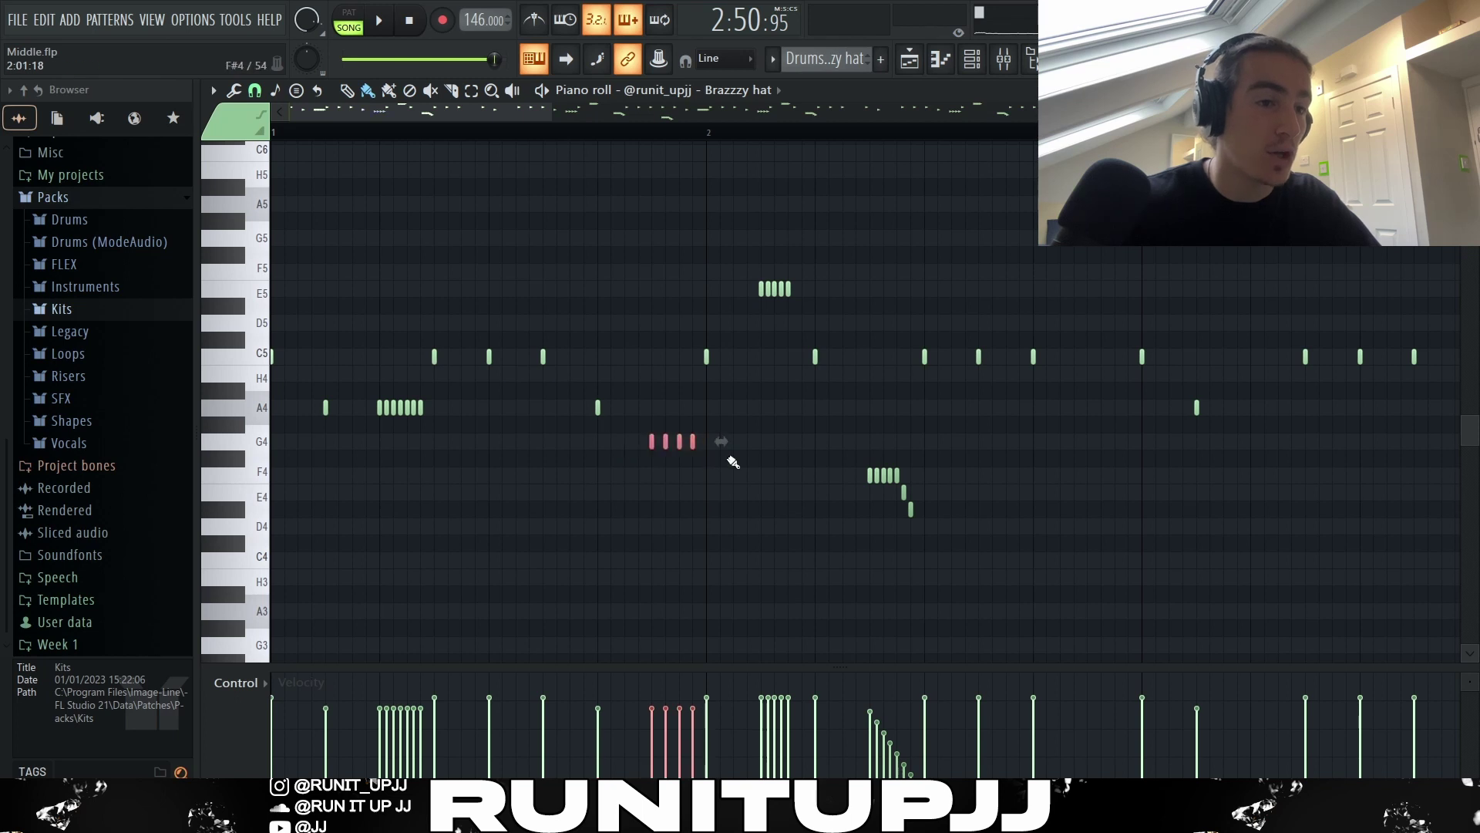
scroll(721, 466, "up", 3)
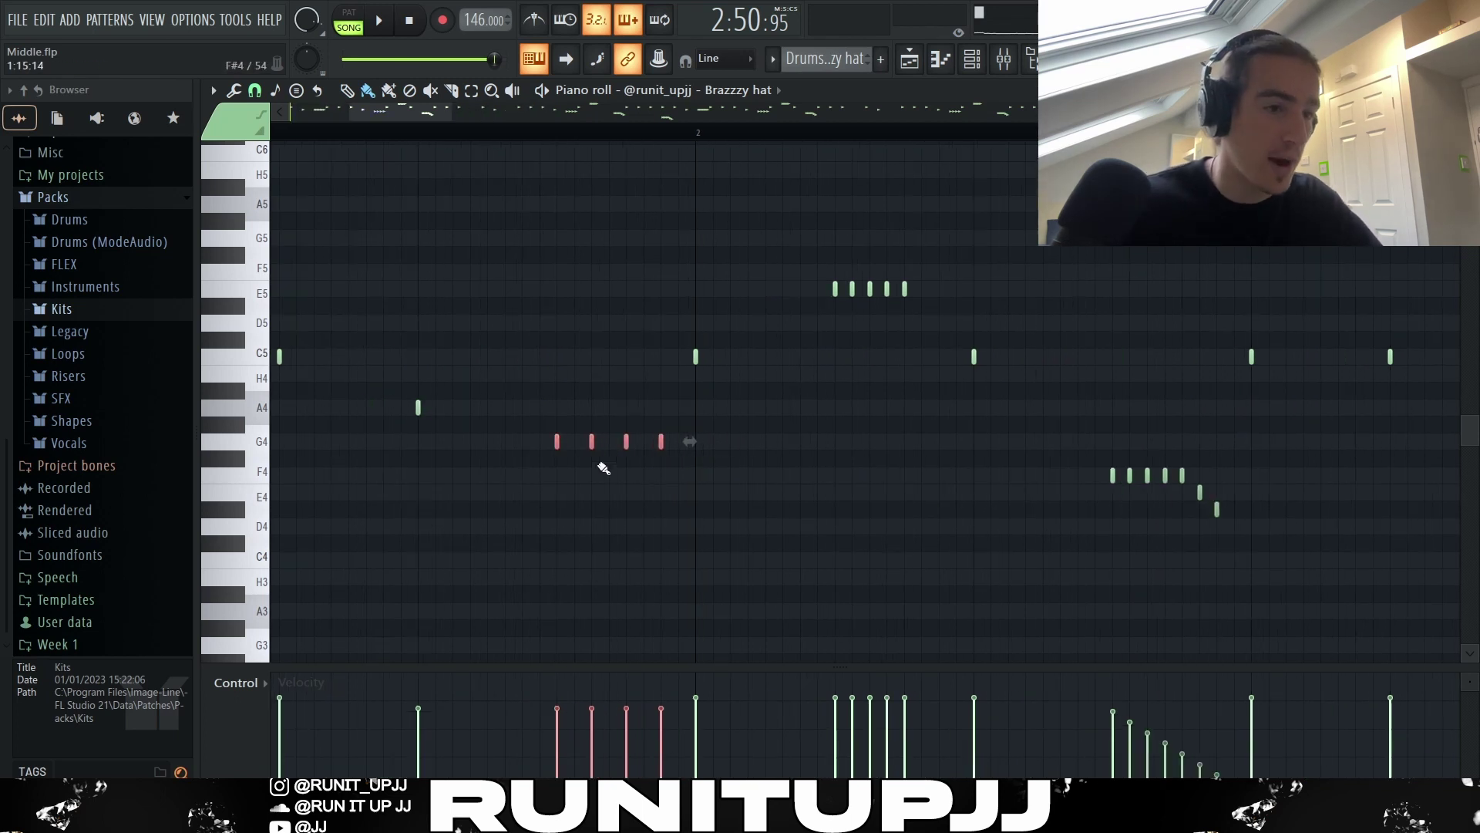
scroll(748, 370, "down", 3)
Compare the E5 hat roll in the second bar with the A4 roll in the first bar, selecting each in turn
left_click_drag(773, 272, 850, 291)
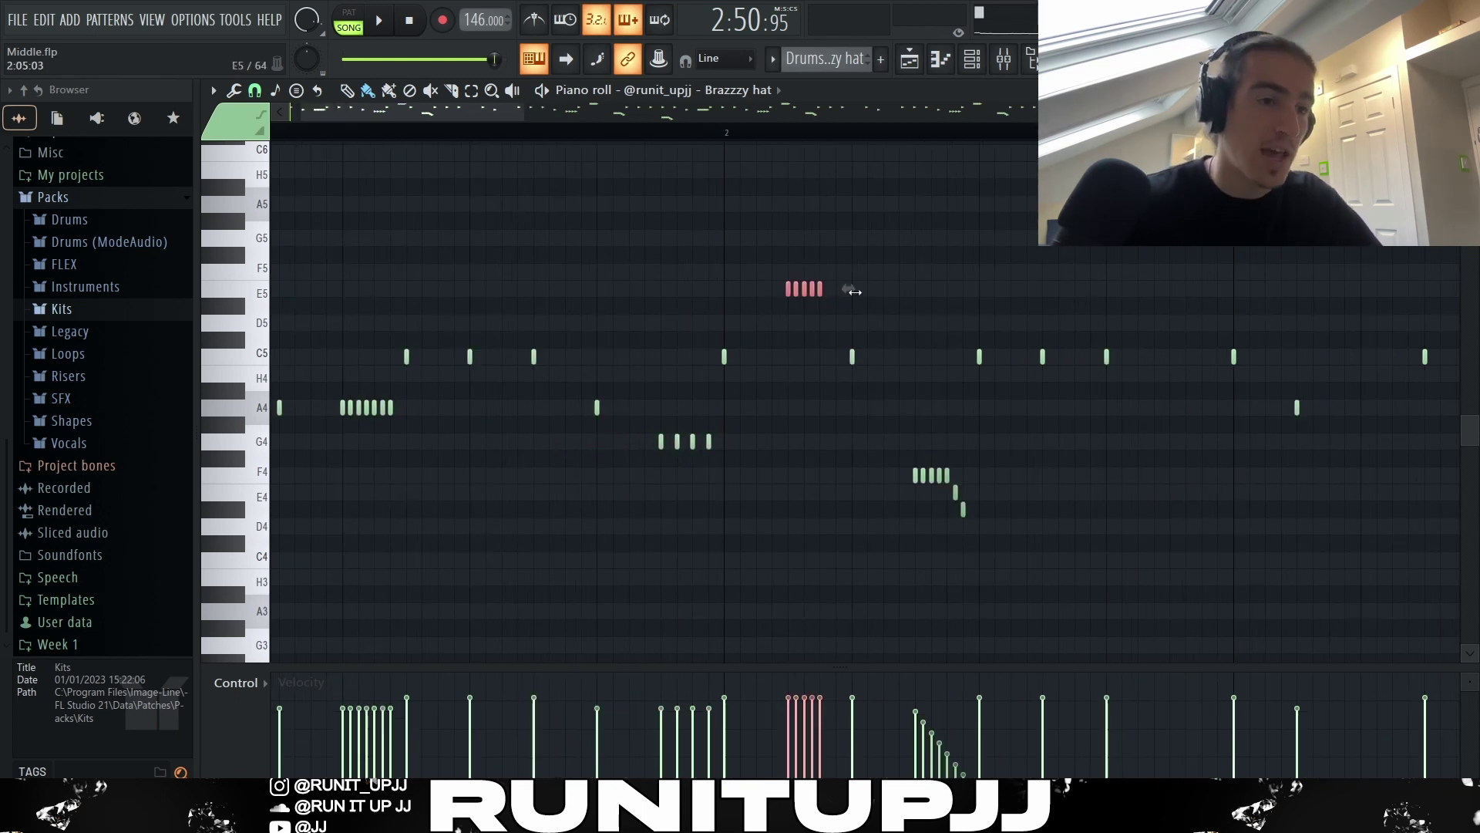
left_click_drag(434, 404, 348, 419)
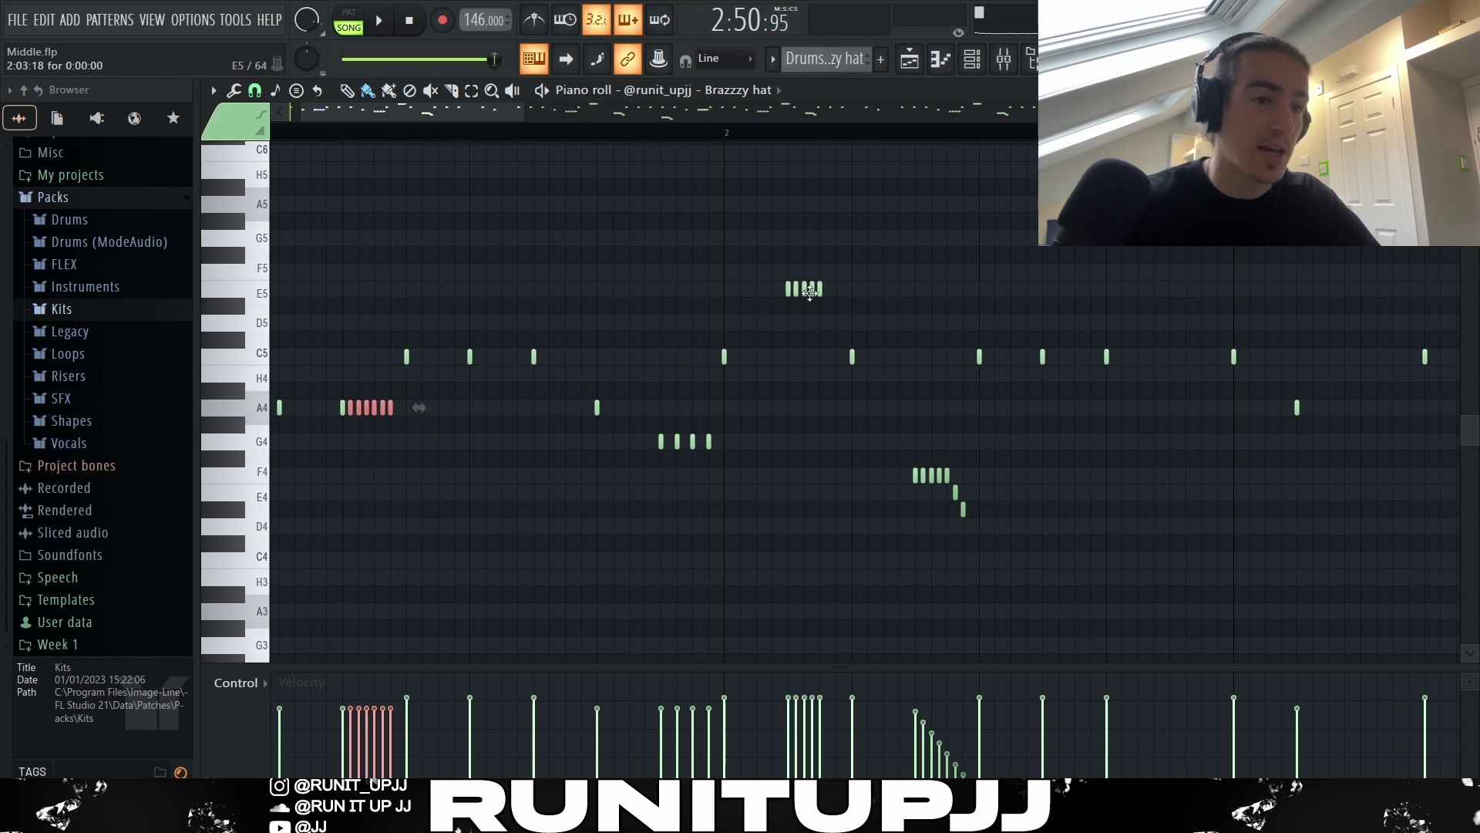
left_click_drag(775, 270, 856, 300)
Select the second bar's hat roll descending from F4 to D#4 and draw a falling velocity ramp across its notes
left_click(874, 509)
scroll(874, 510, "up", 2)
left_click_drag(818, 456, 956, 564)
scroll(1020, 552, "up", 2)
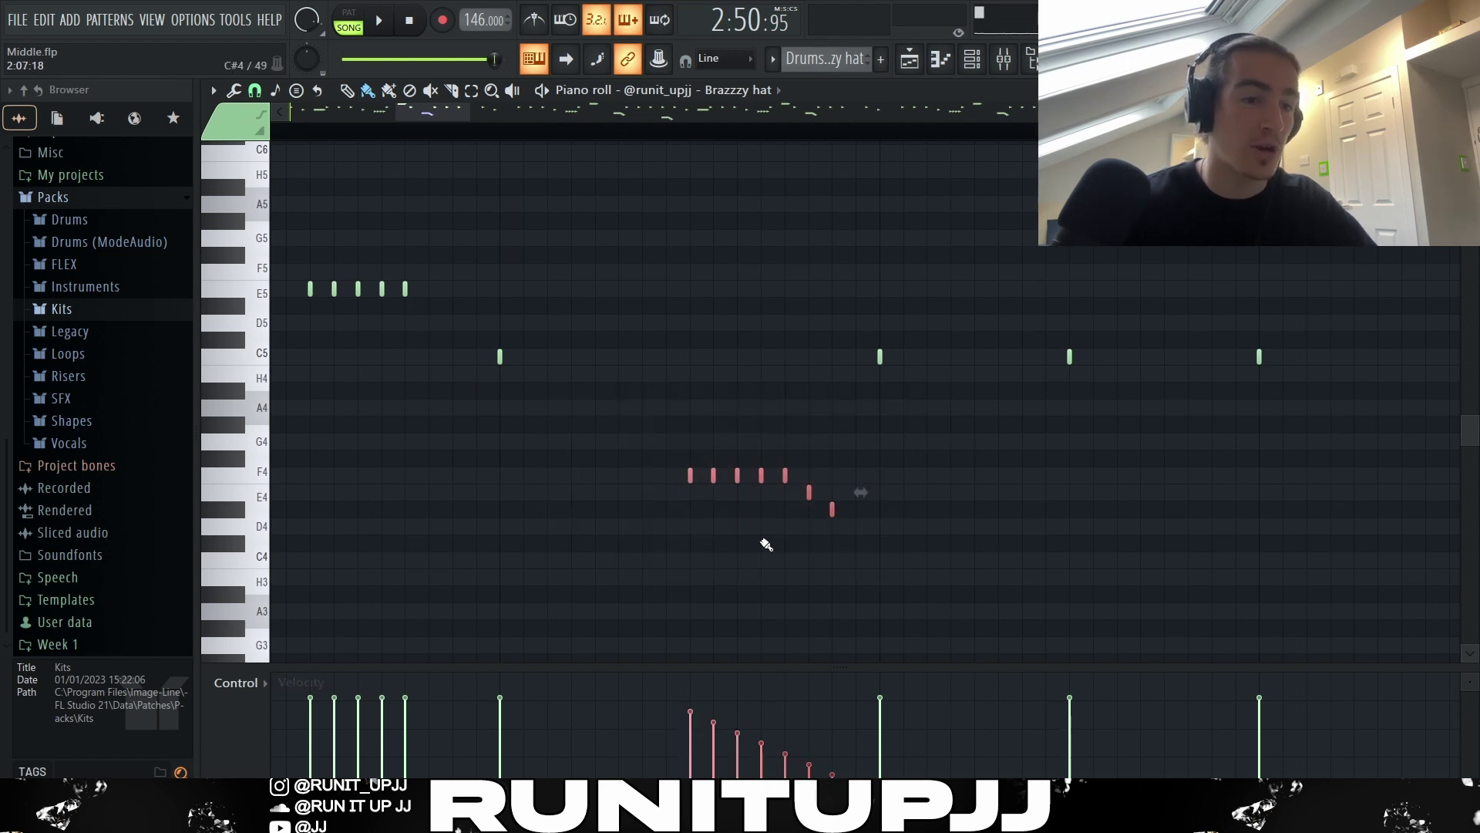
left_click_drag(927, 549, 590, 433)
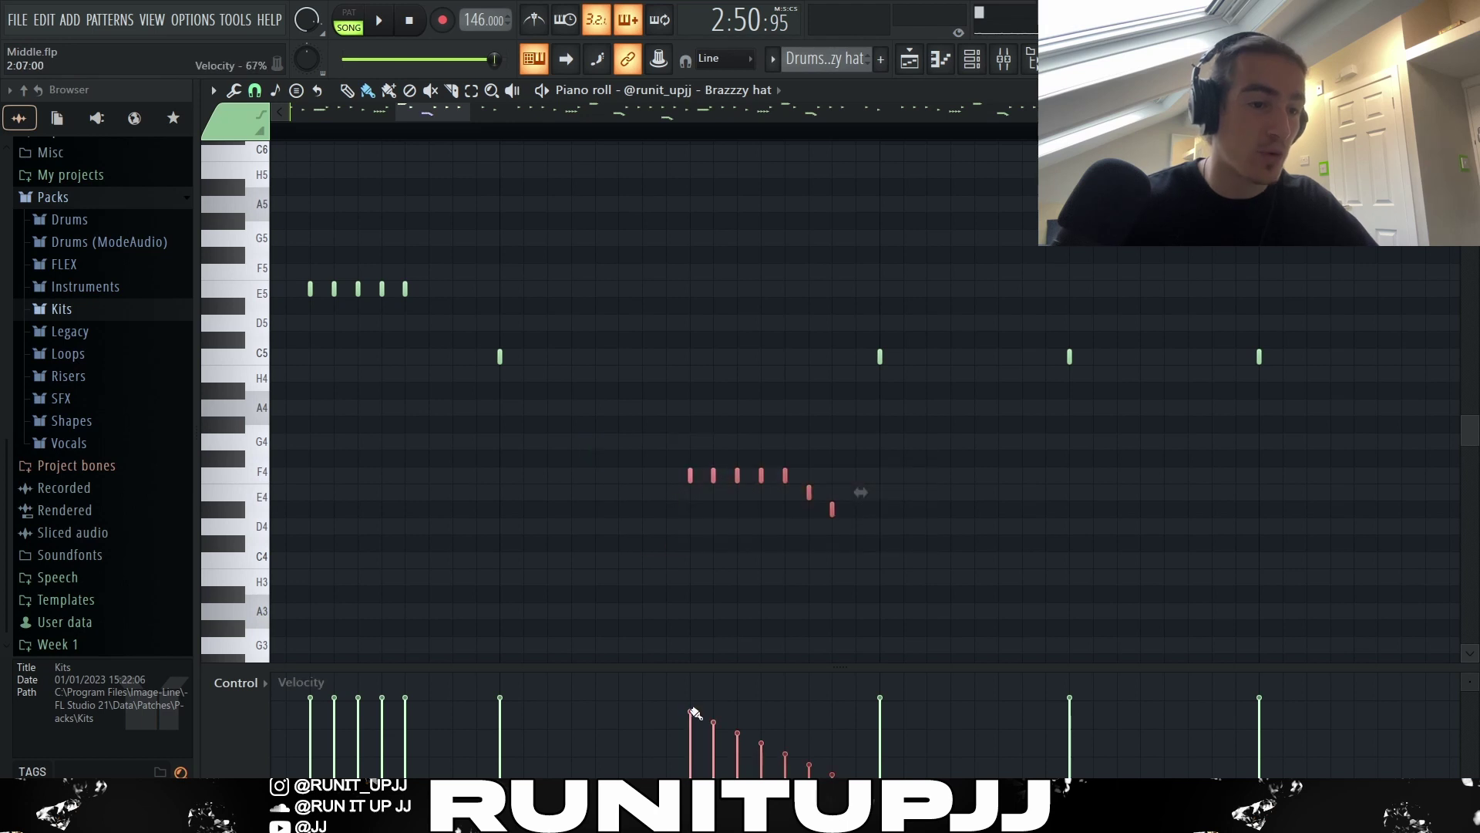
mouse_move(821, 770)
left_mouse_down()
mouse_move(836, 694)
mouse_move(818, 751)
mouse_move(809, 741)
mouse_move(855, 772)
mouse_move(829, 763)
mouse_move(837, 775)
left_mouse_up()
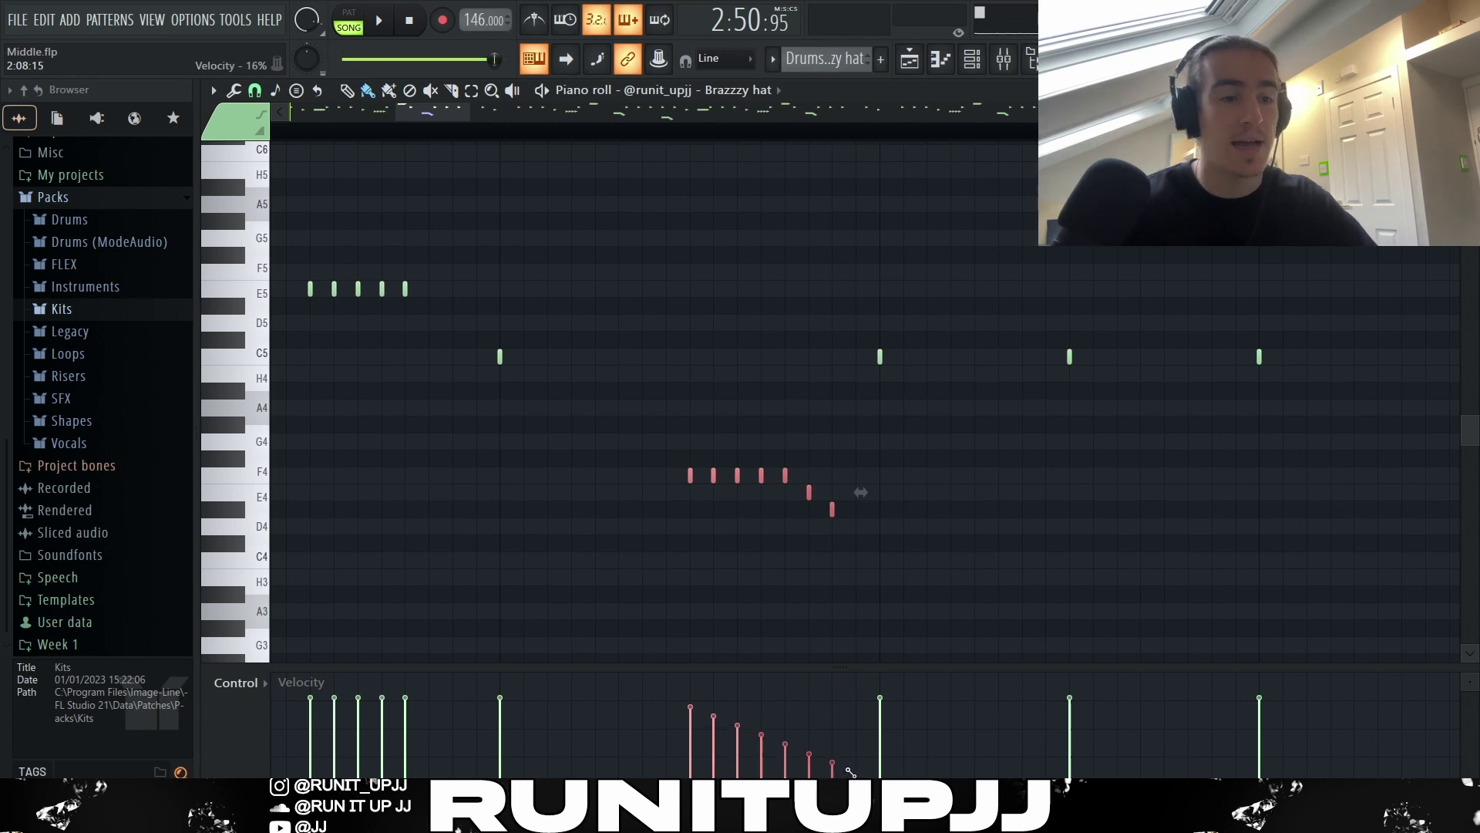
Examine the hat pattern across the first four bars, selecting the last C5 hat and the descending C4 roll at the end of bar 4
left_click(759, 567)
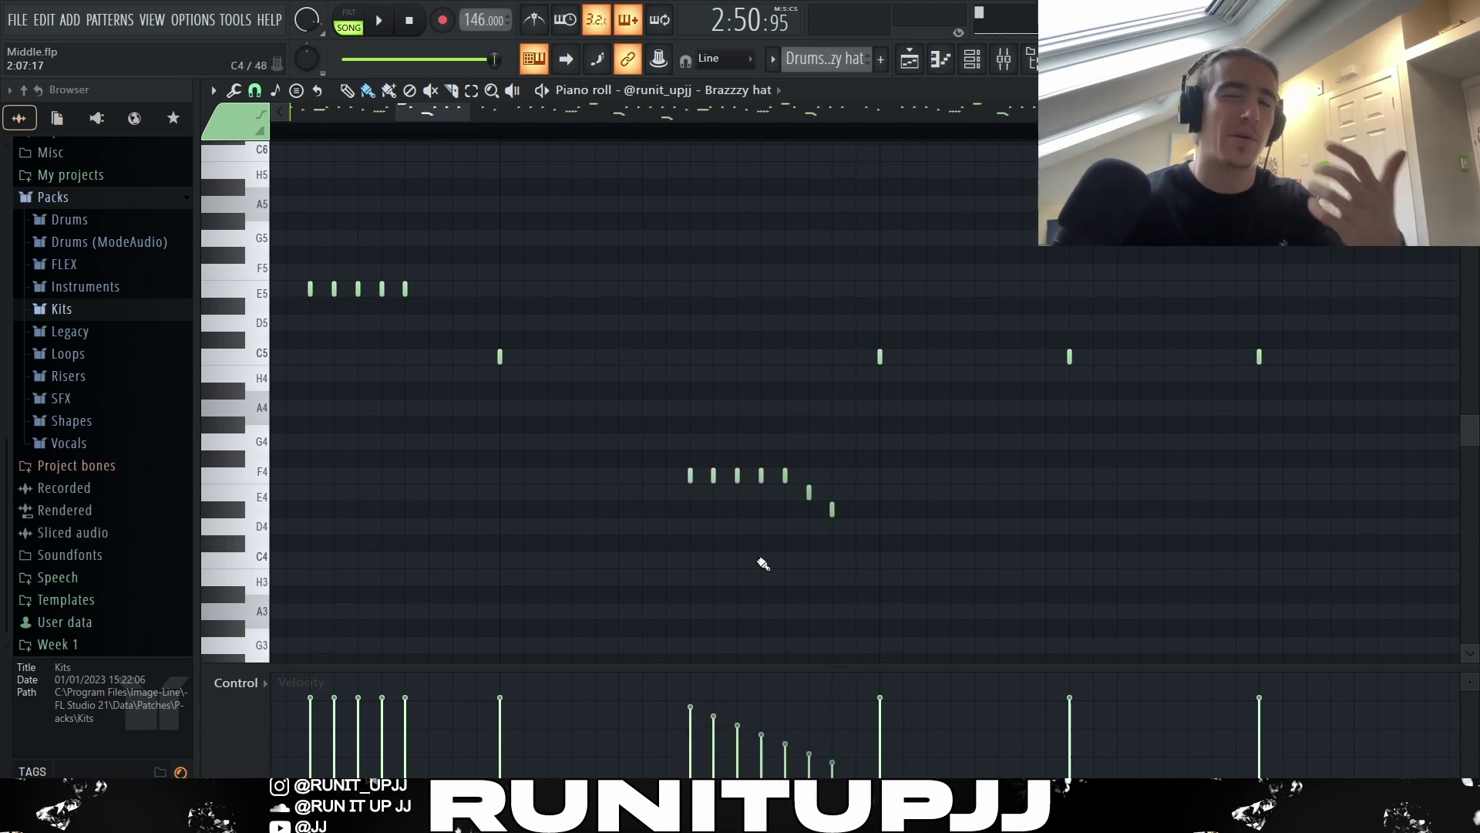
scroll(754, 577, "down", 5, "ctrl")
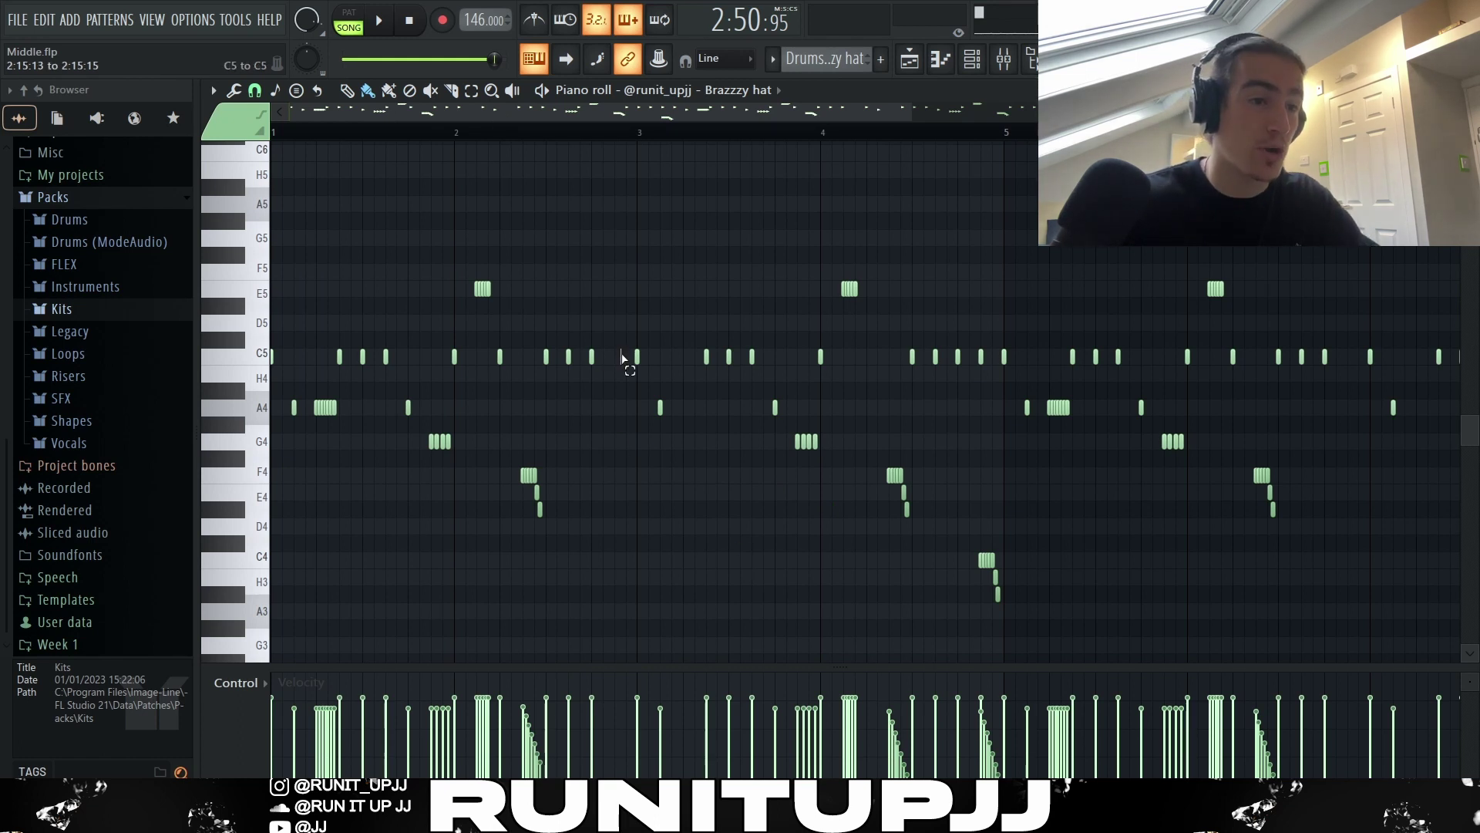
left_click(976, 359, "ctrl")
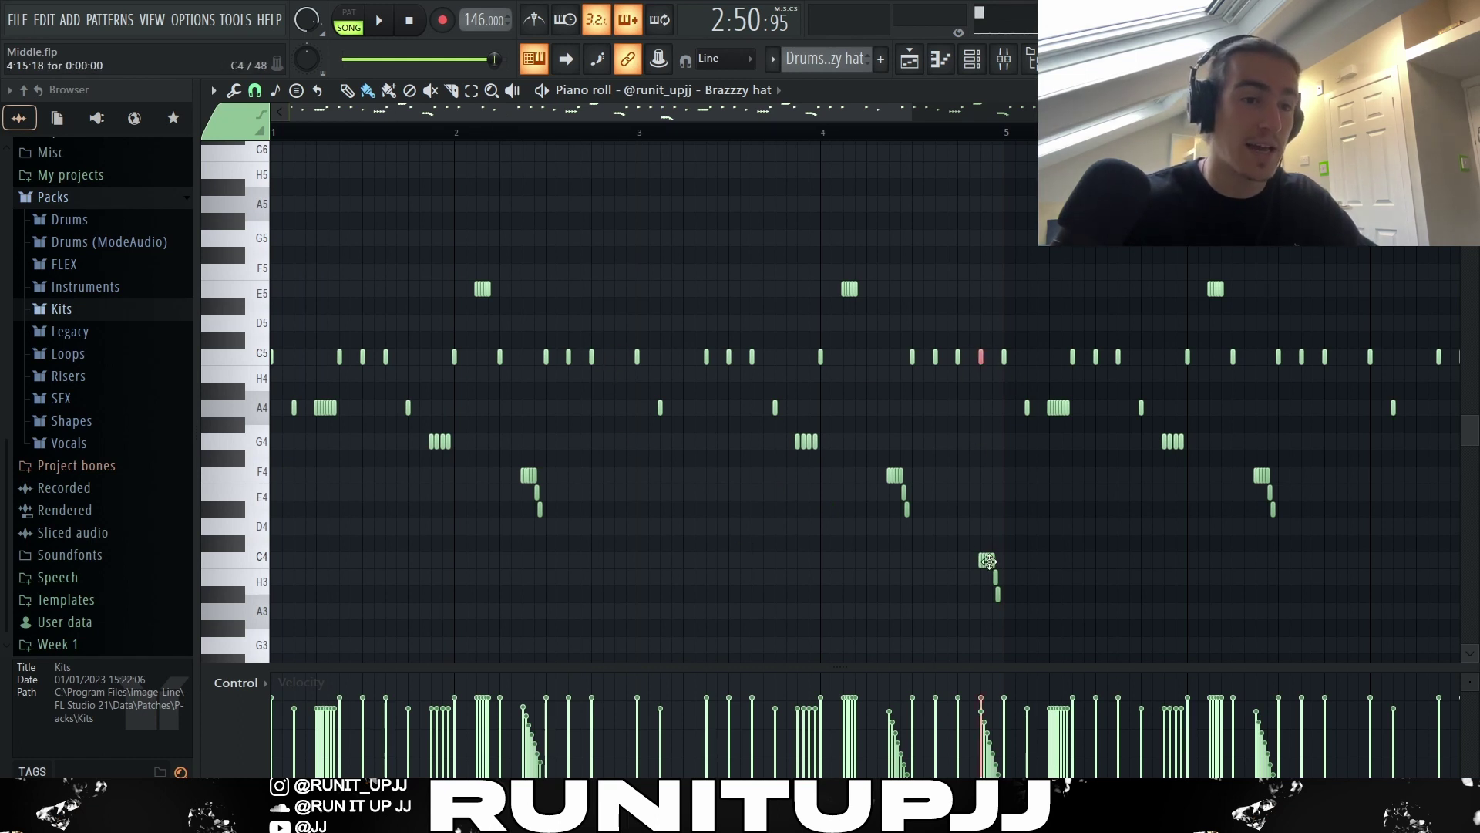
left_click_drag(964, 535, 1002, 628)
left_click_drag(948, 533, 1011, 609)
scroll(1062, 590, "down", 3)
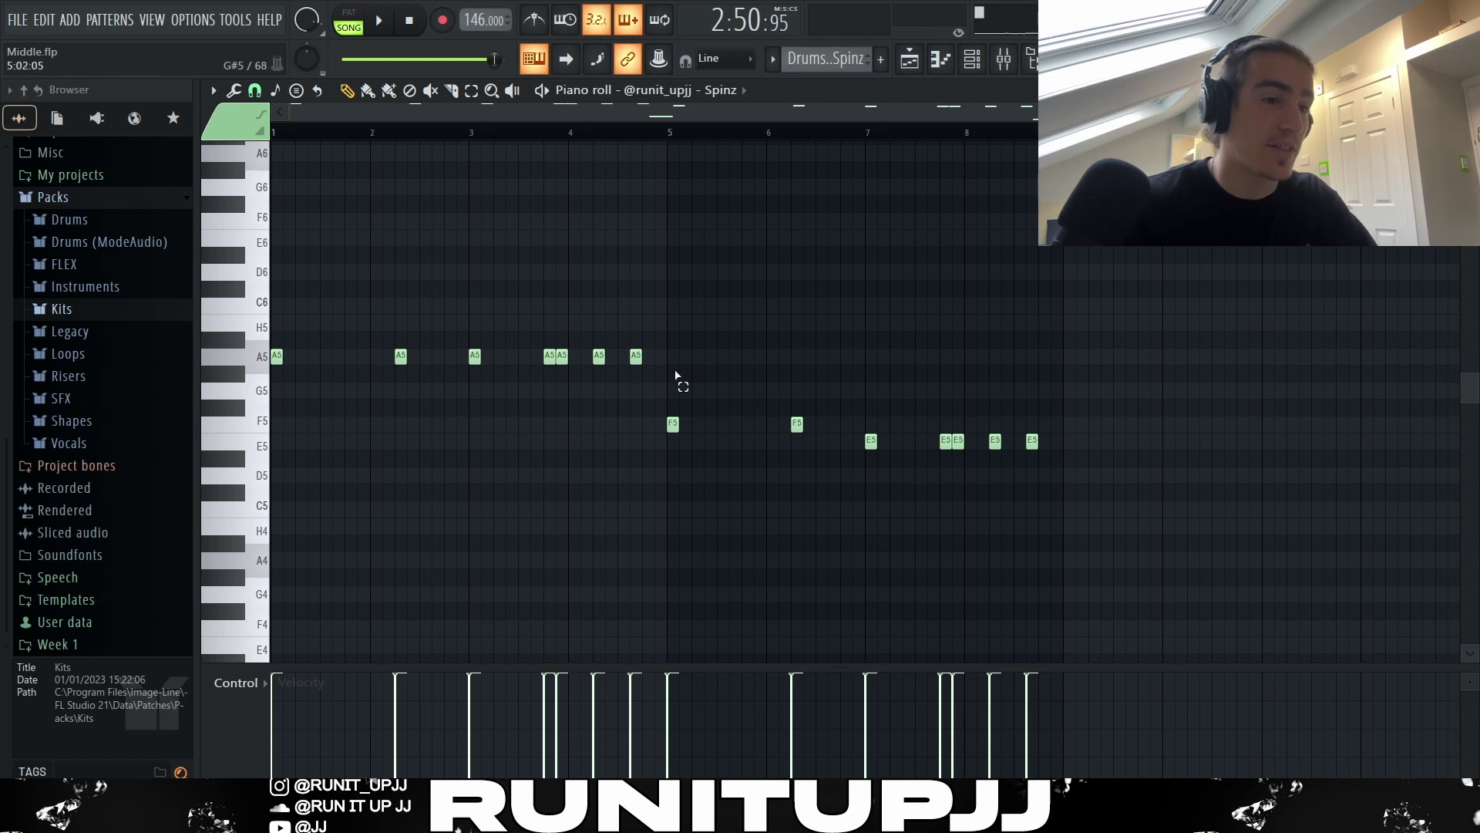
Examine the Spinz 808 notes, selecting the A5 notes of the first four bars and the A3 and E3 slide notes
left_click_drag(678, 383, 266, 298)
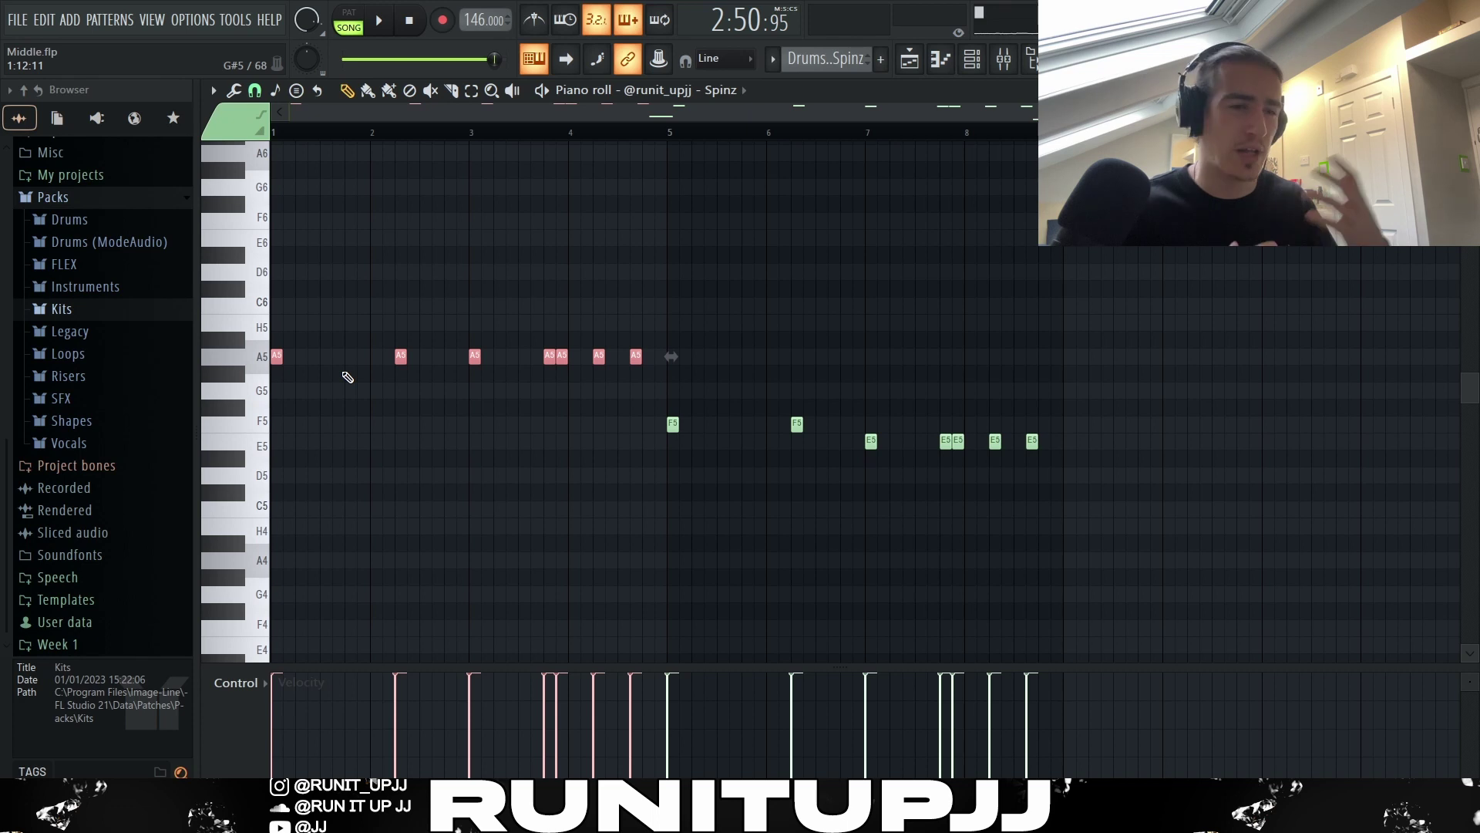
key("ctrl+d")
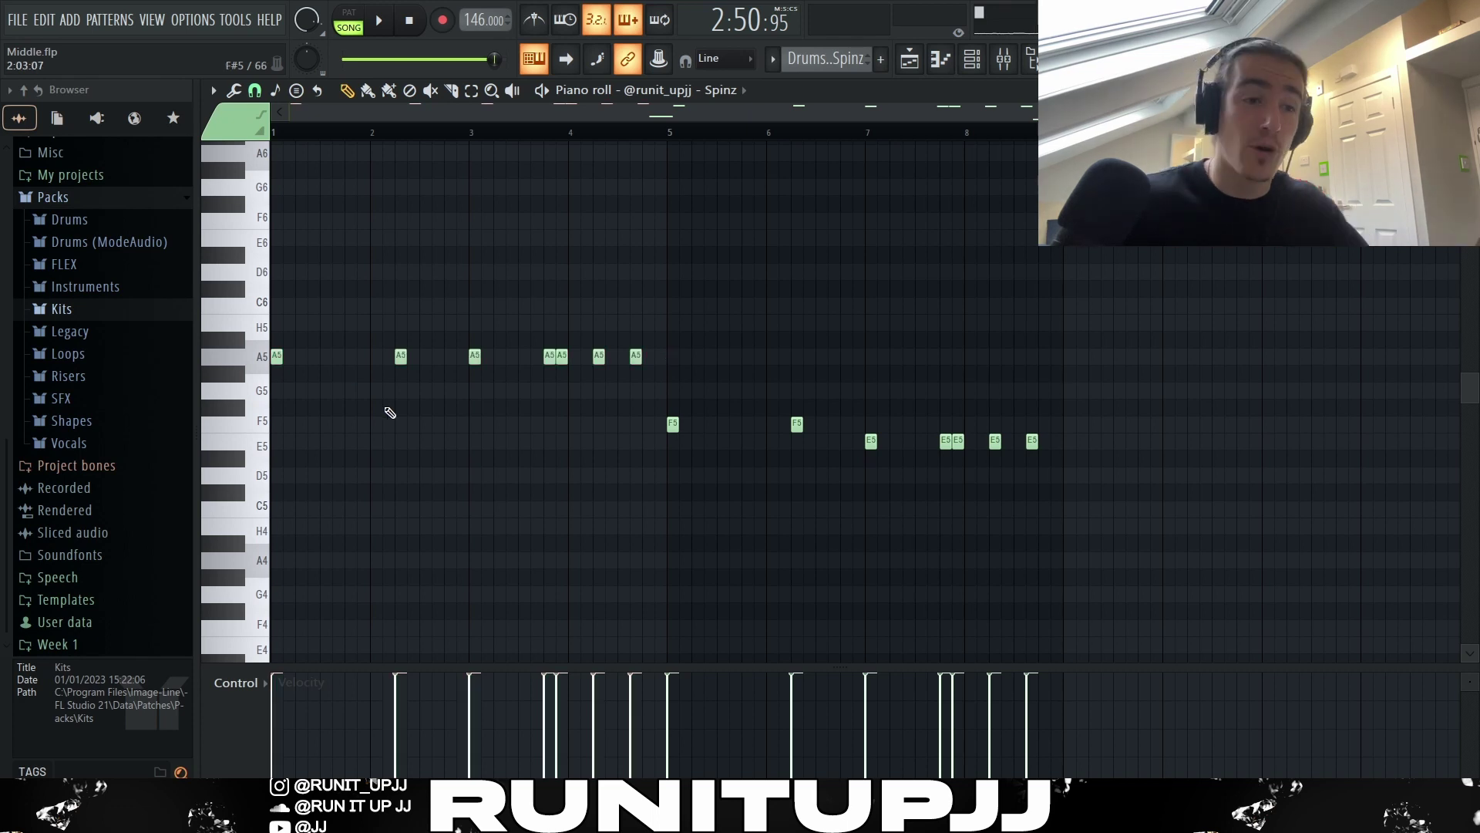
scroll(478, 413, "down", 4)
left_click_drag(593, 435, 1133, 571)
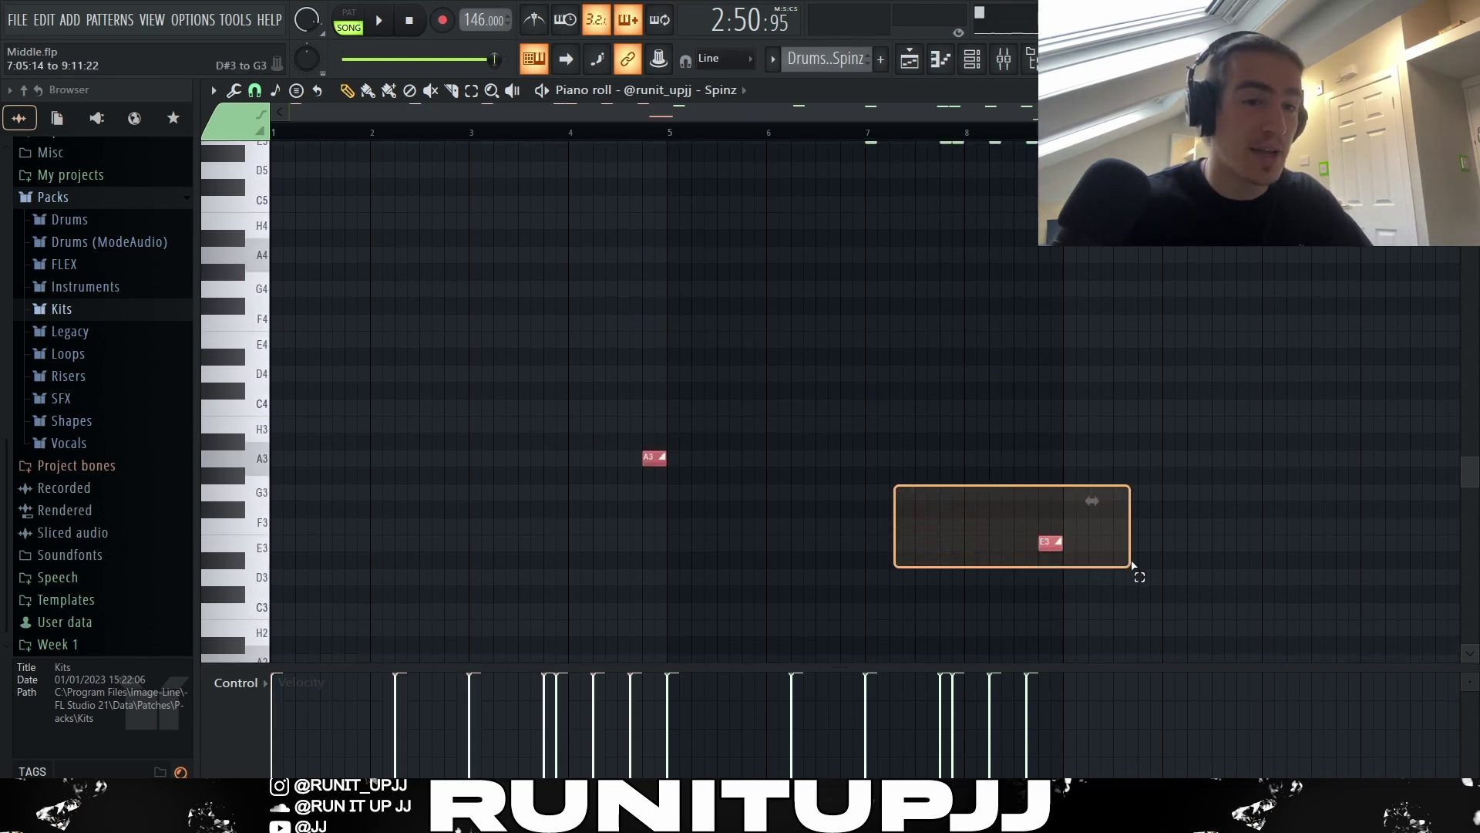
key("ctrl+d")
Turn on slide mode for new notes, place an H3 slide note above the A3 slide, and erase it
scroll(823, 539, "up", 4)
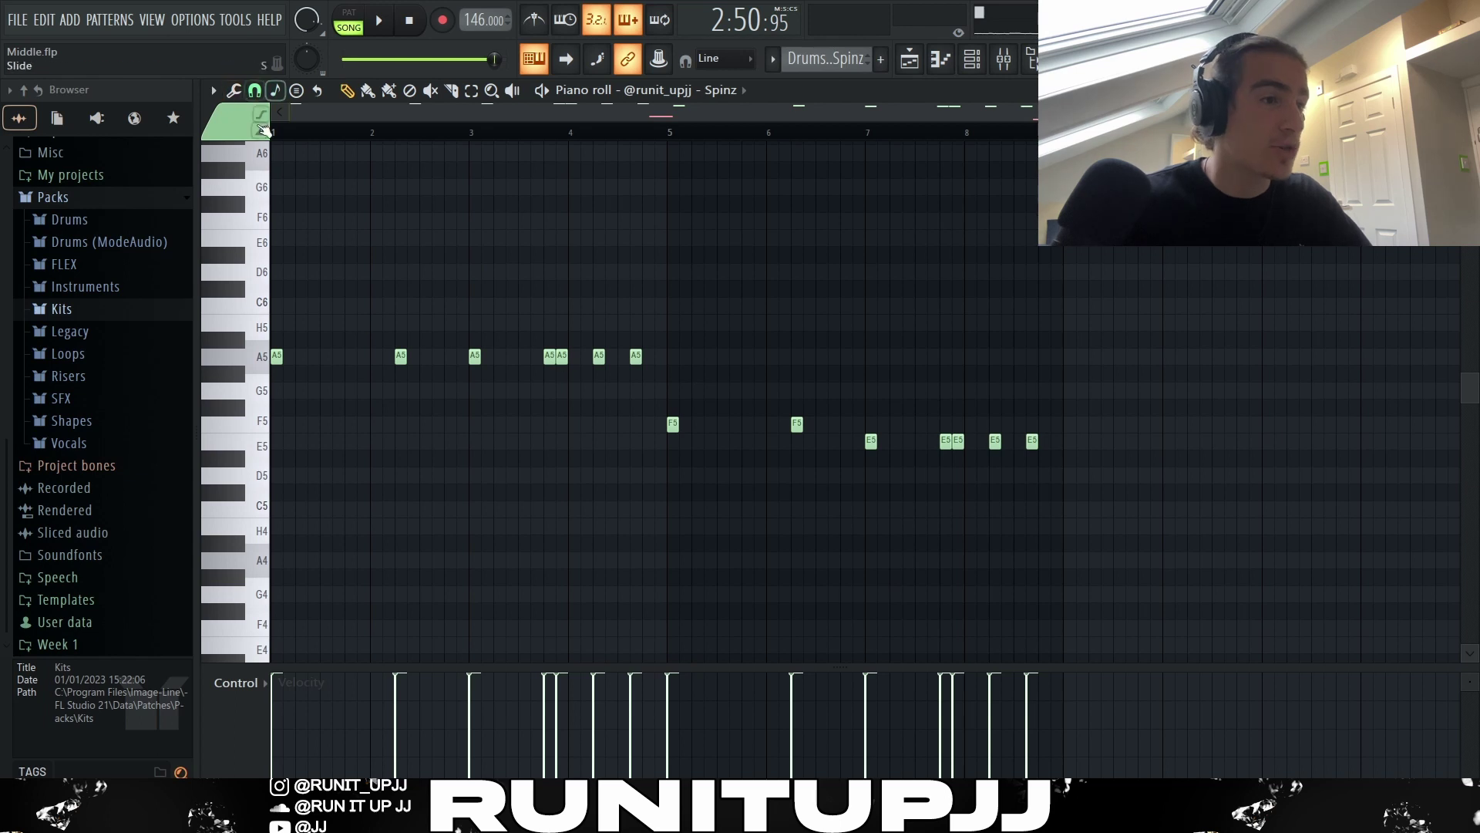
left_click(260, 131)
scroll(424, 400, "down", 4)
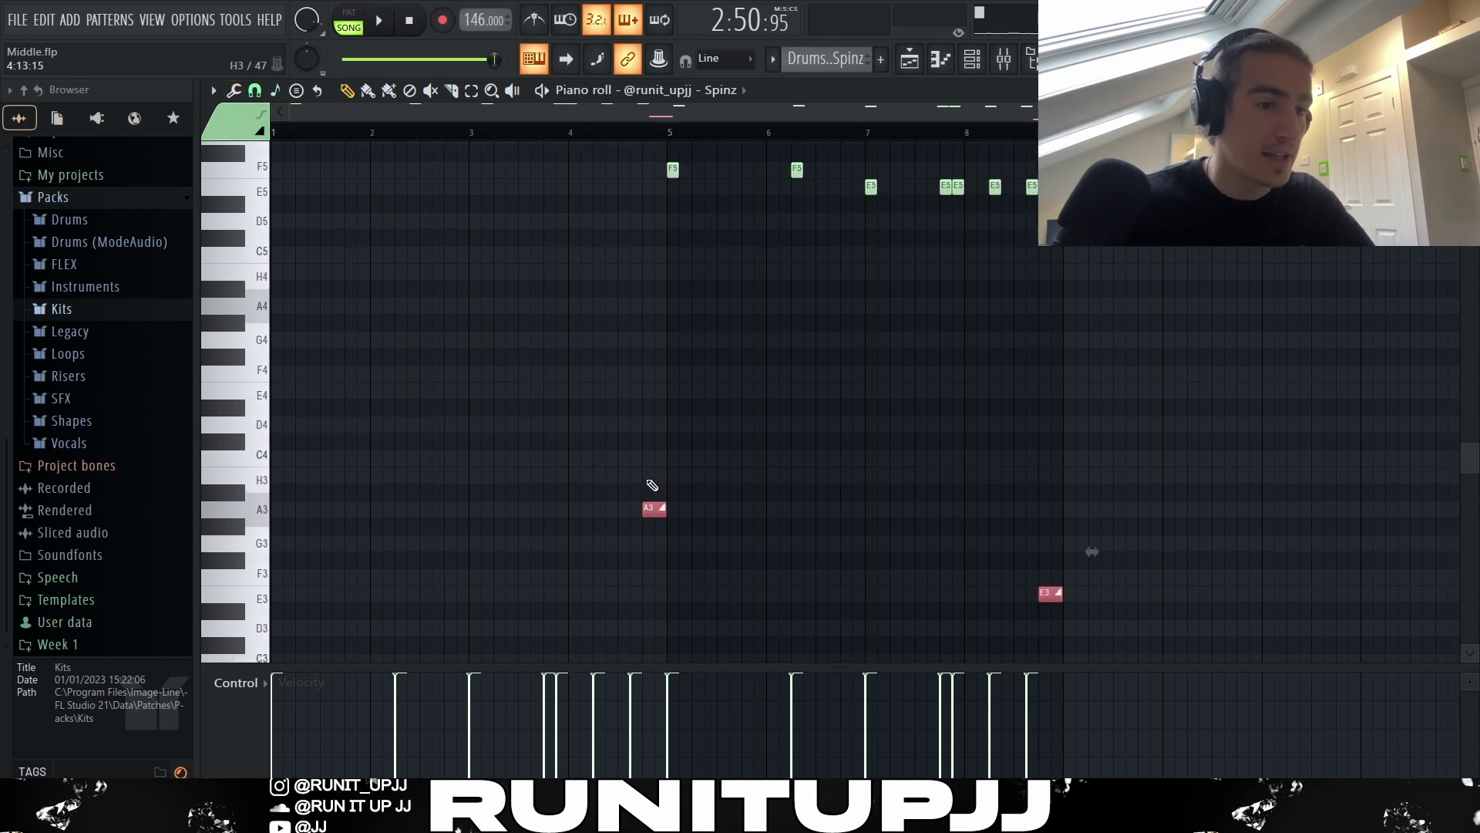
left_click(648, 474)
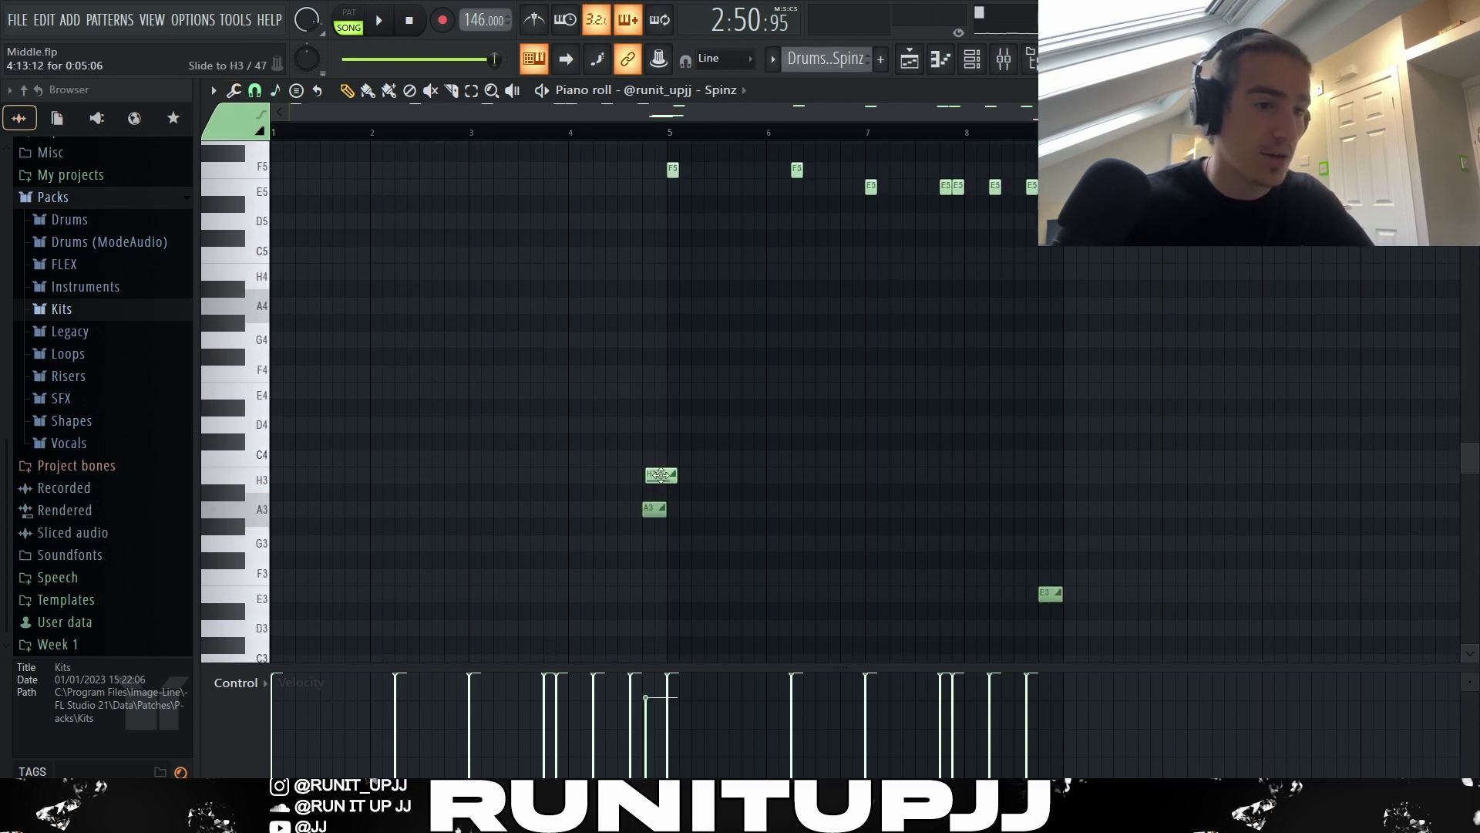
right_click(669, 483)
Select the A3 and E3 slide notes, draw their velocity down to 0%, and clear the selection
left_click_drag(589, 486, 885, 590)
left_click_drag(970, 619, 1110, 570)
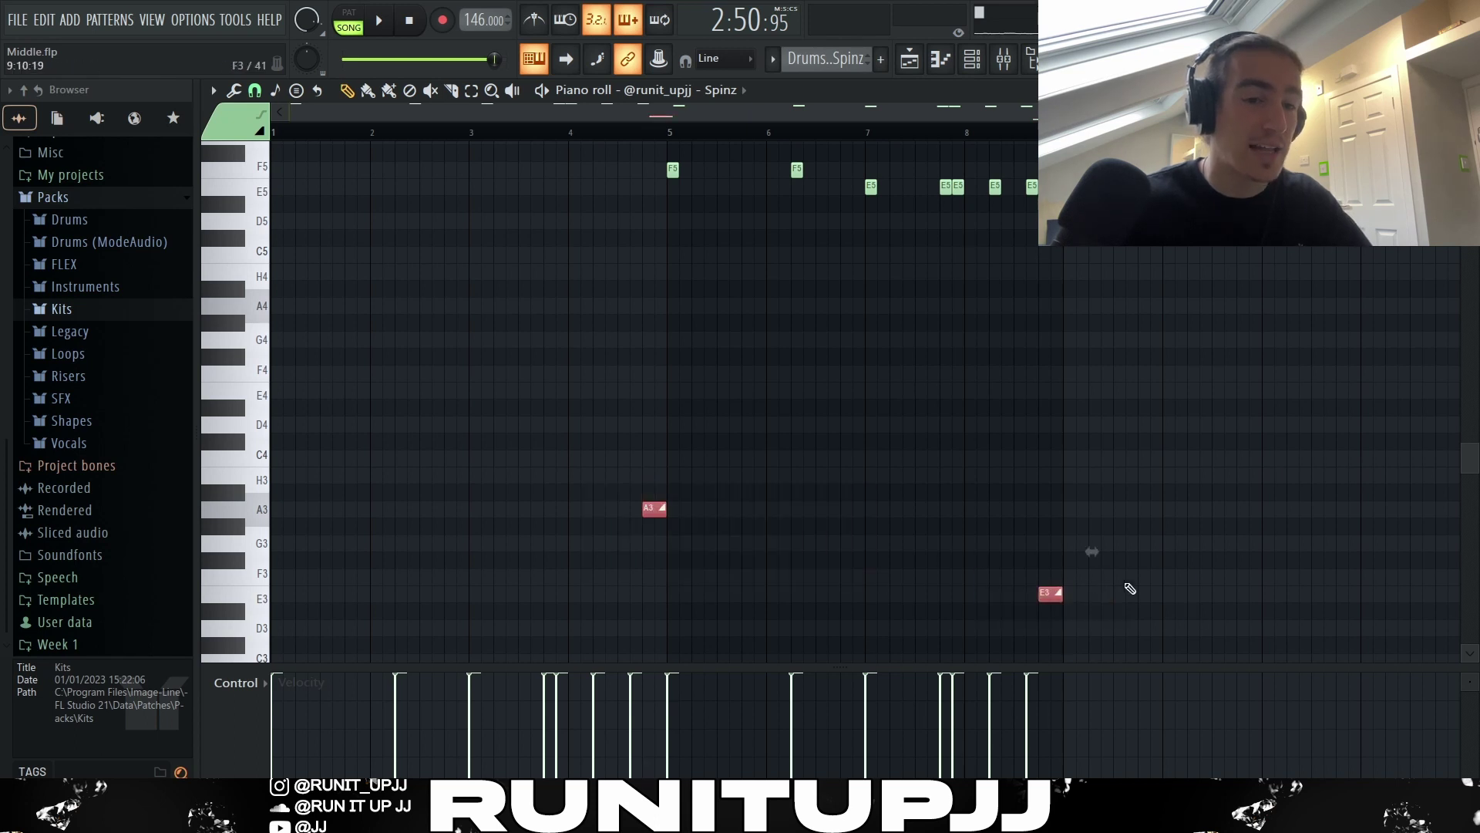
left_click_drag(654, 687, 644, 775)
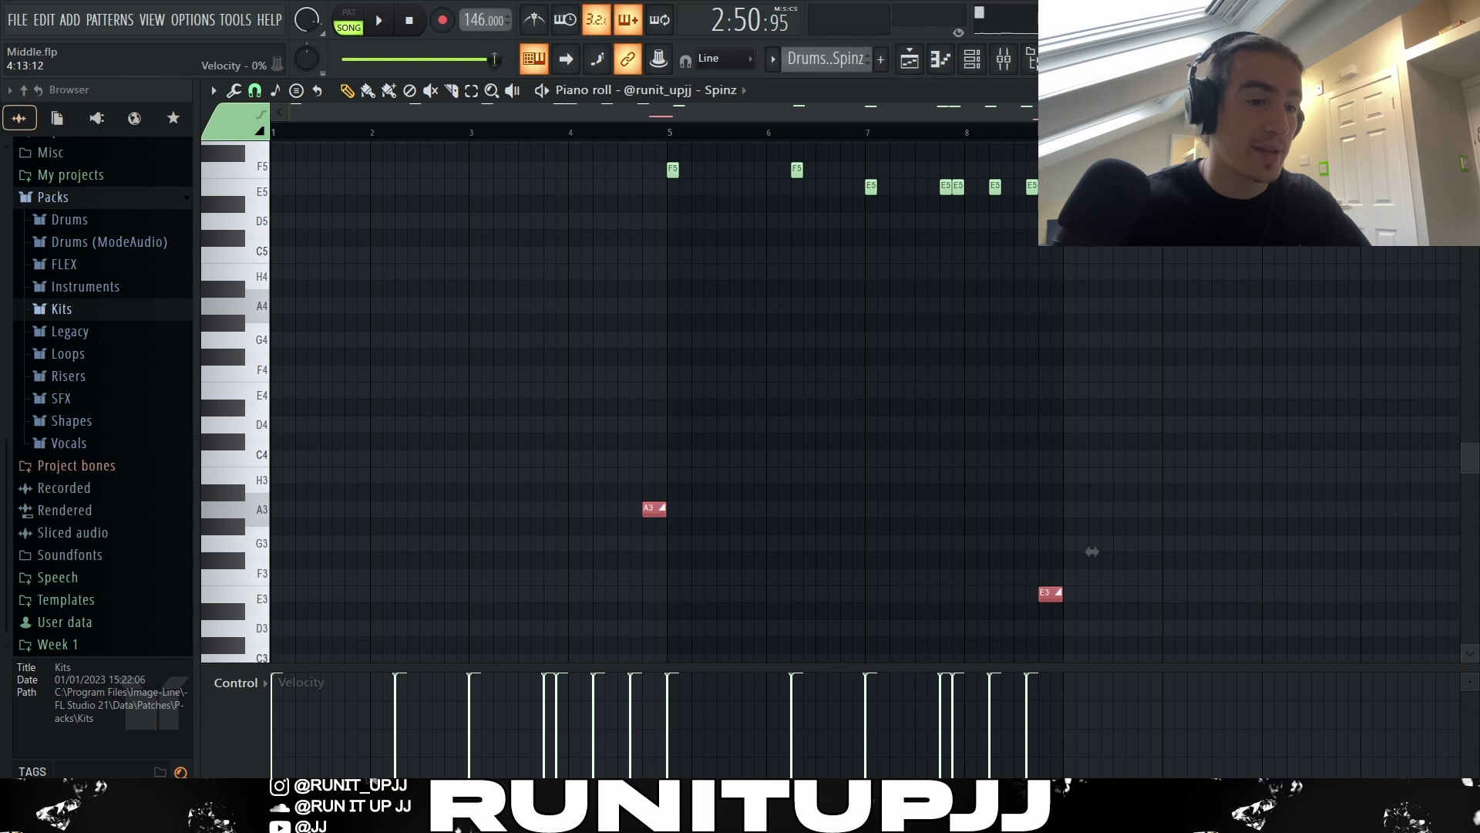
left_click(723, 545)
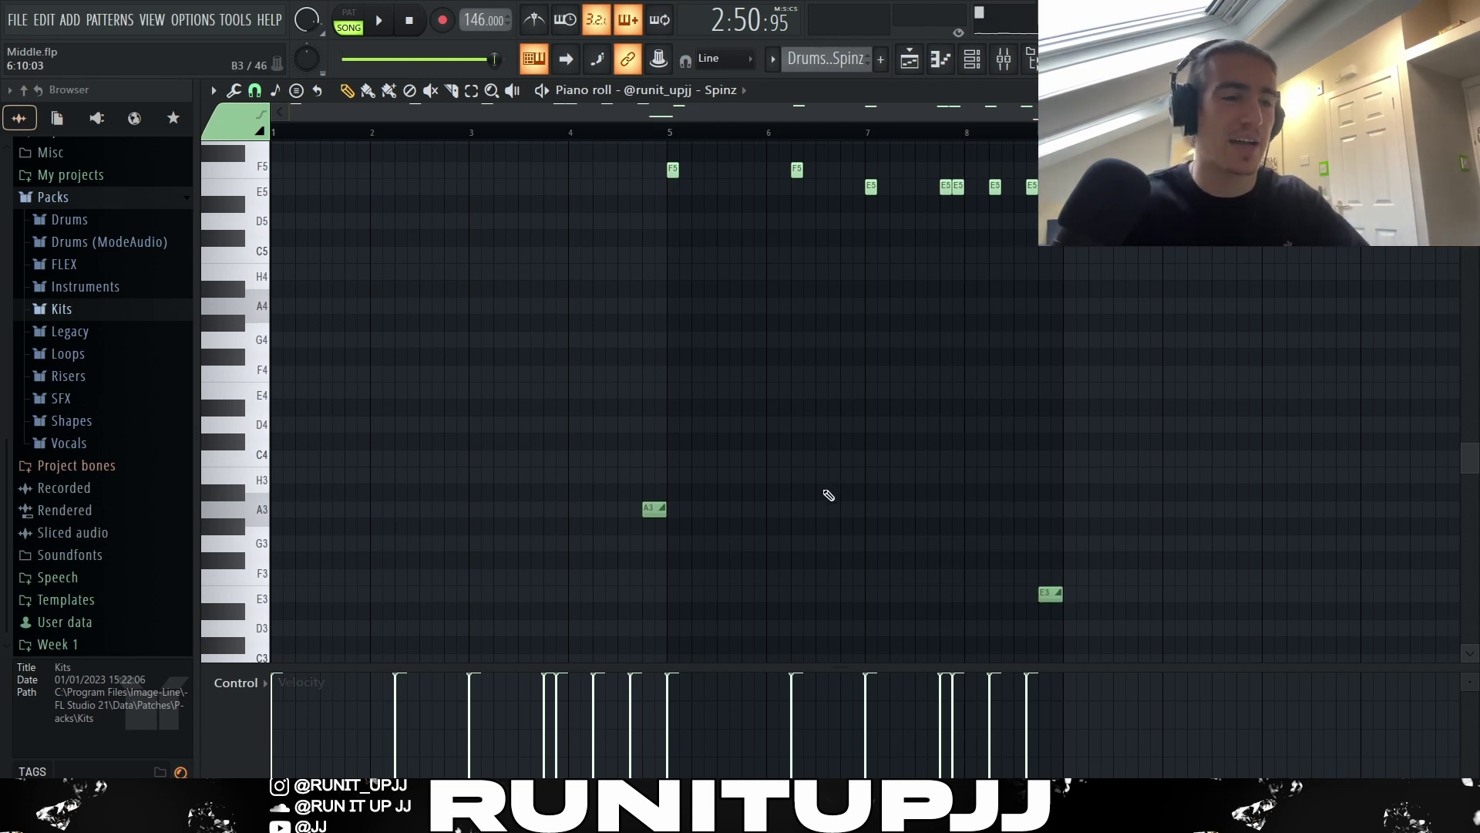
Select all the Spinz A5, F5 and E5 notes, lower their velocity slightly, and raise it back to full
scroll(1172, 524, "up", 3)
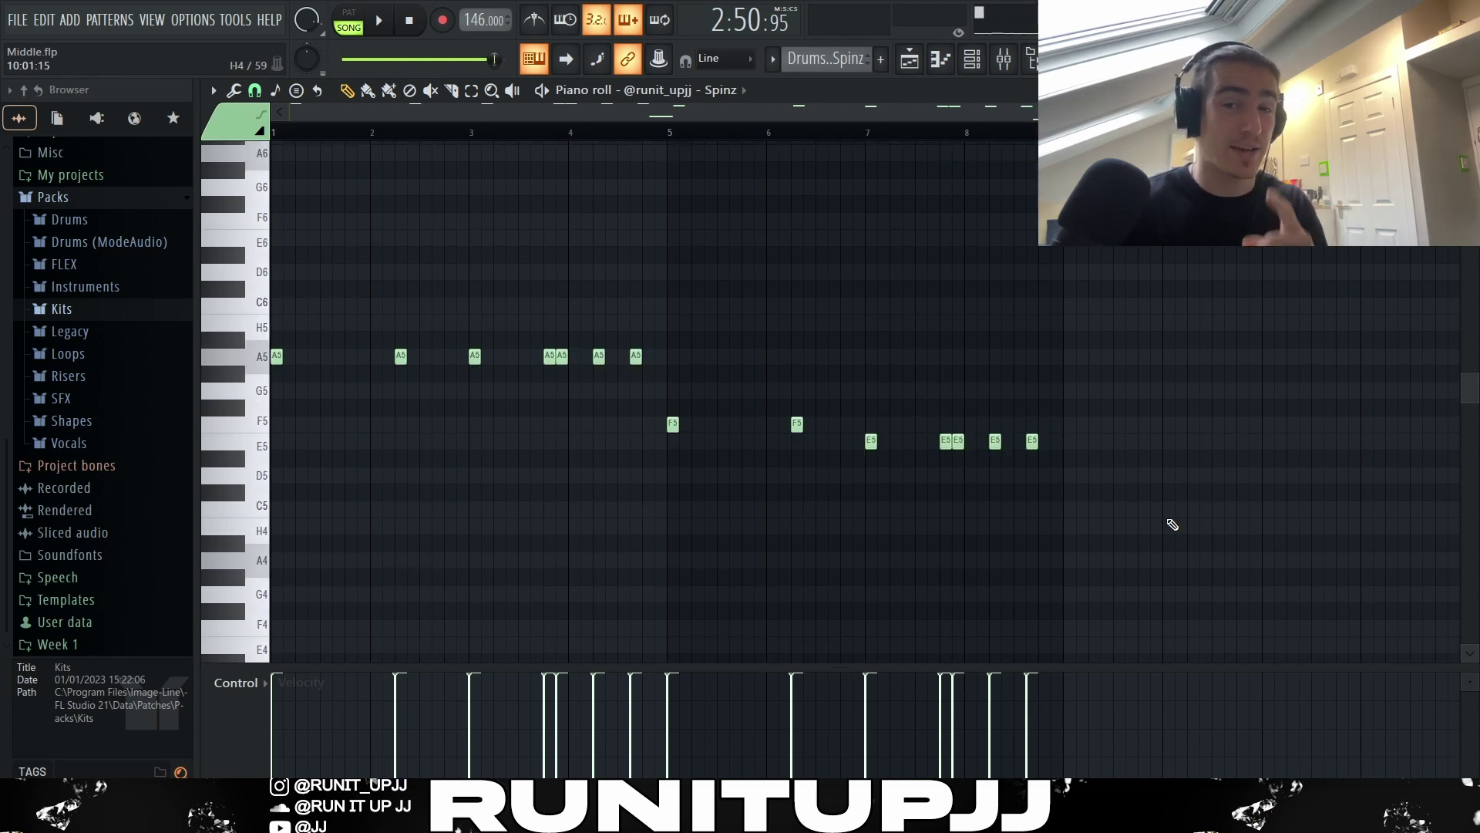
left_click_drag(1083, 518, 378, 315)
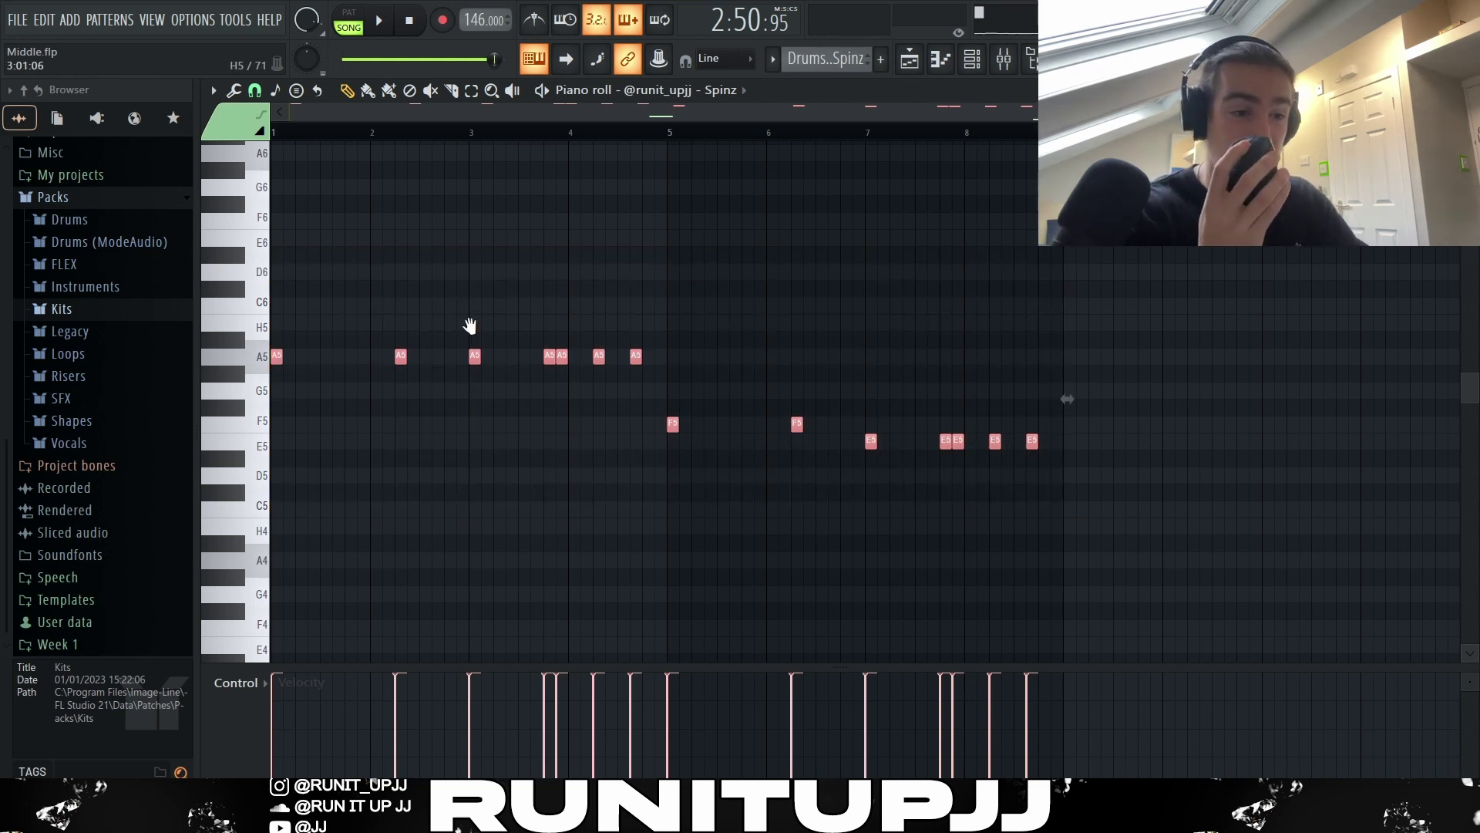
scroll(470, 326, "down", 5)
scroll(470, 325, "up", 5)
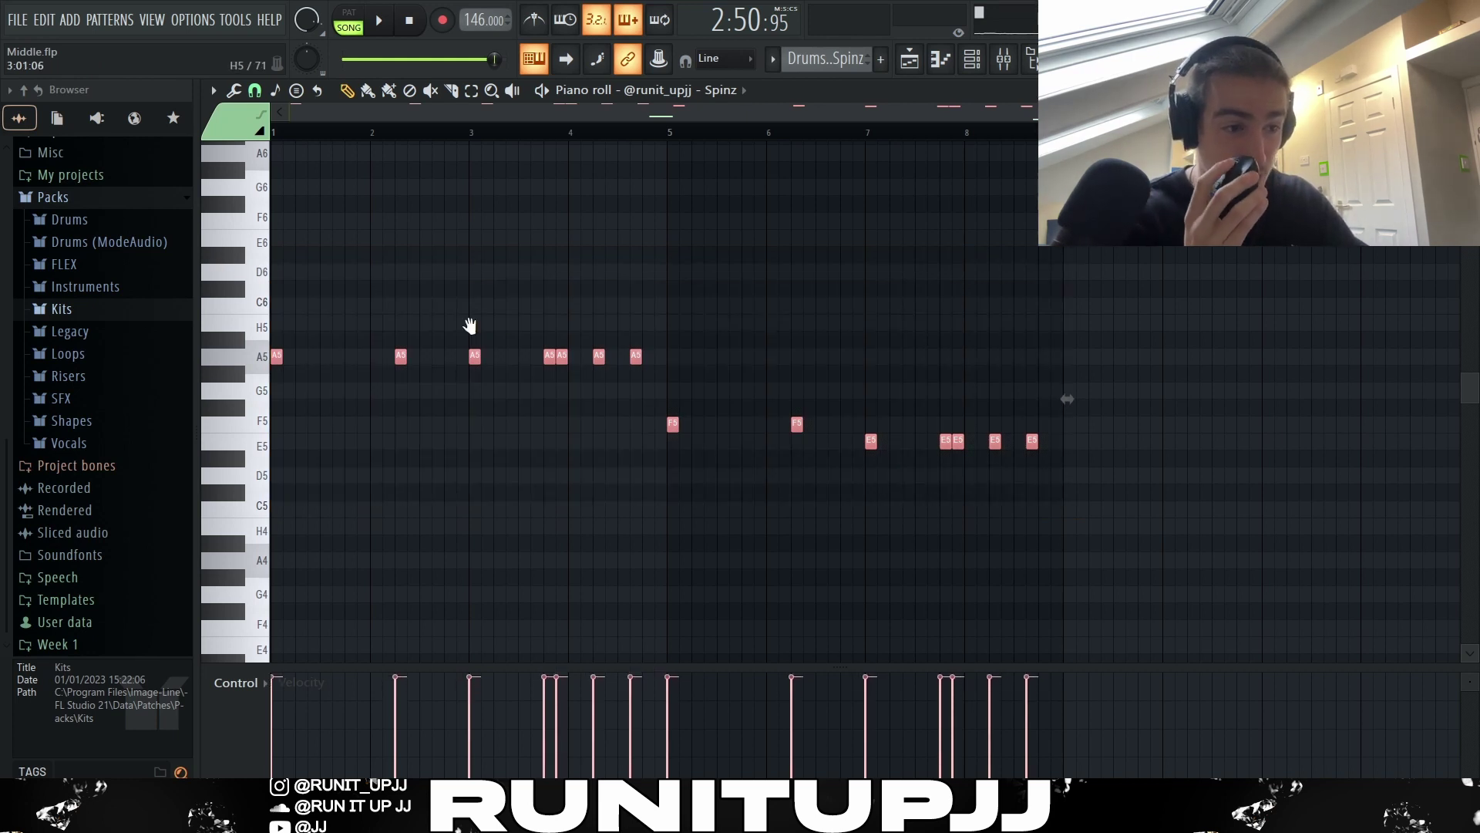
scroll(476, 333, "up", 2)
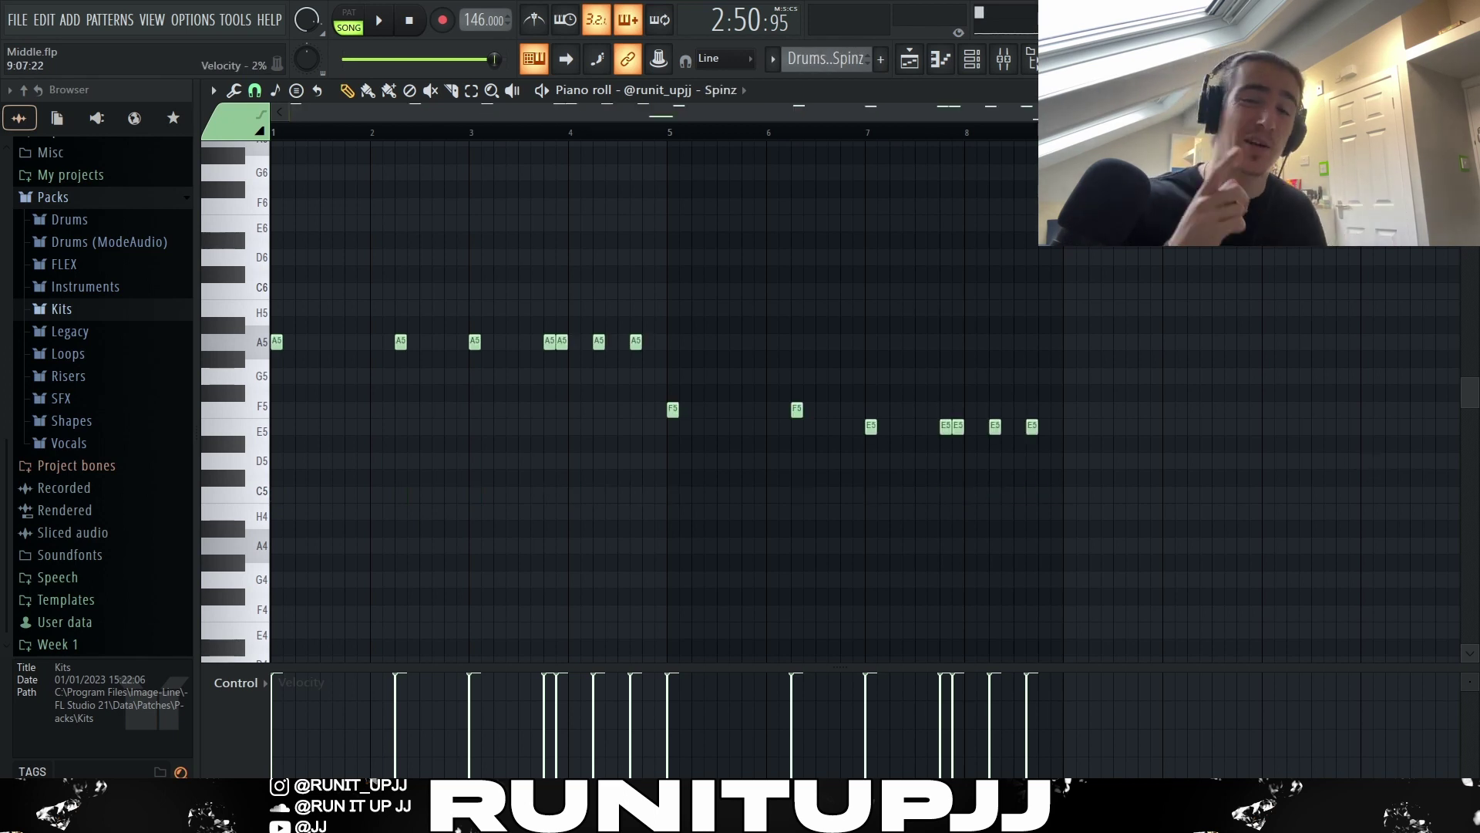
Look over the Spinz notes once more and switch to the classic pattern's C5 hits to examine them
key("space")
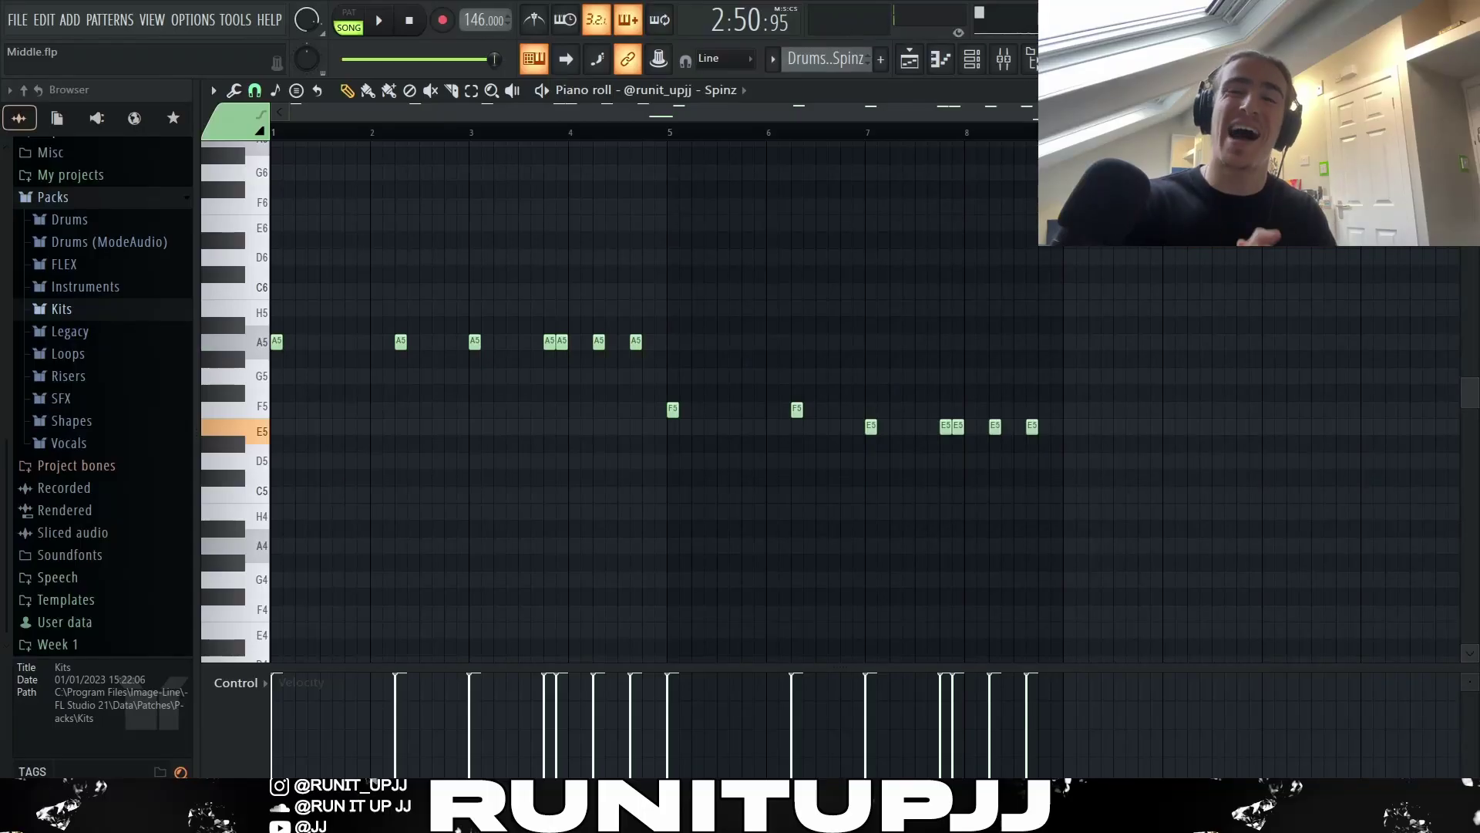
scroll(1130, 645, "down", 5)
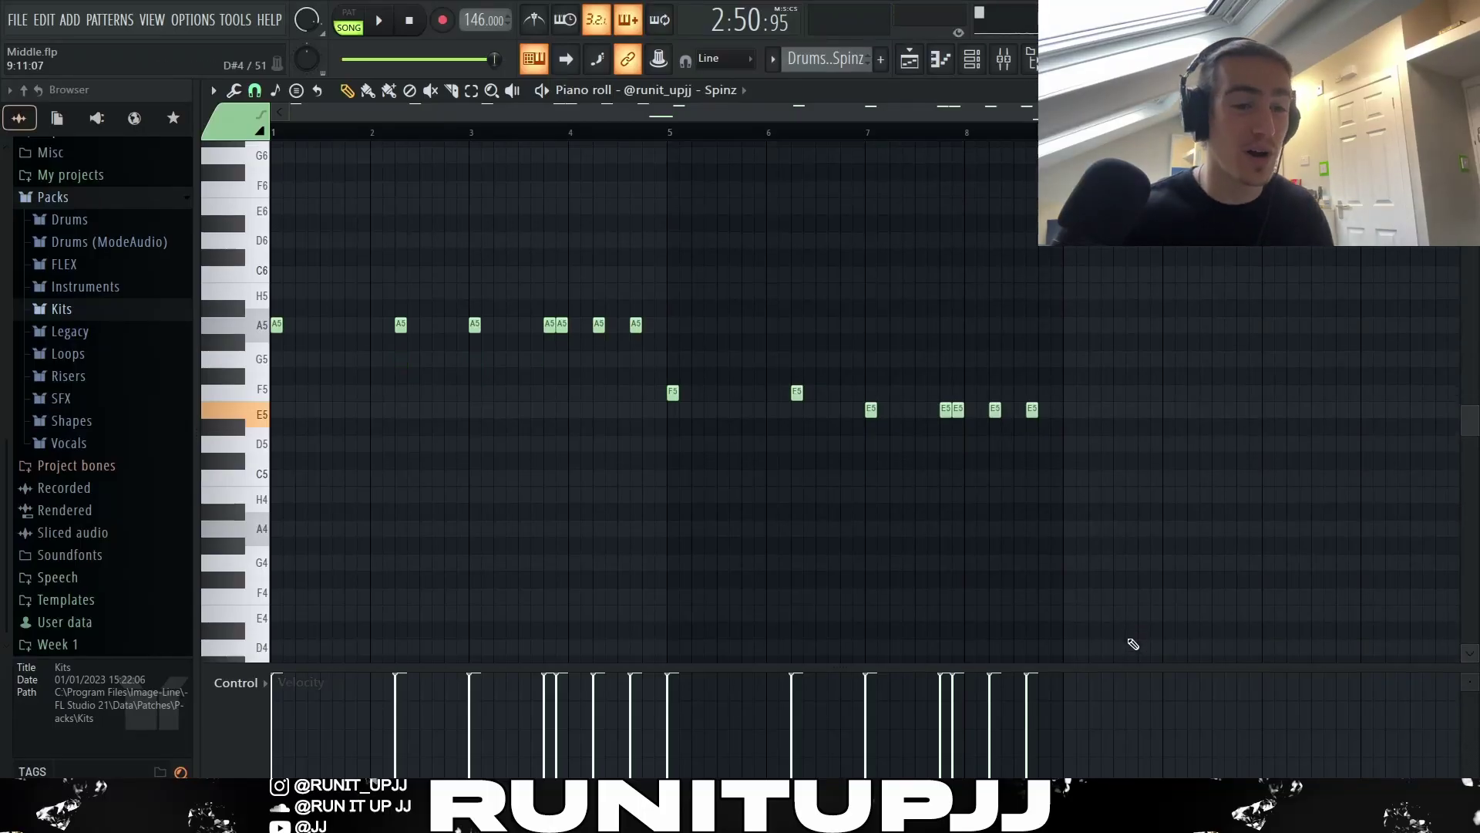
scroll(1044, 460, "up", 5)
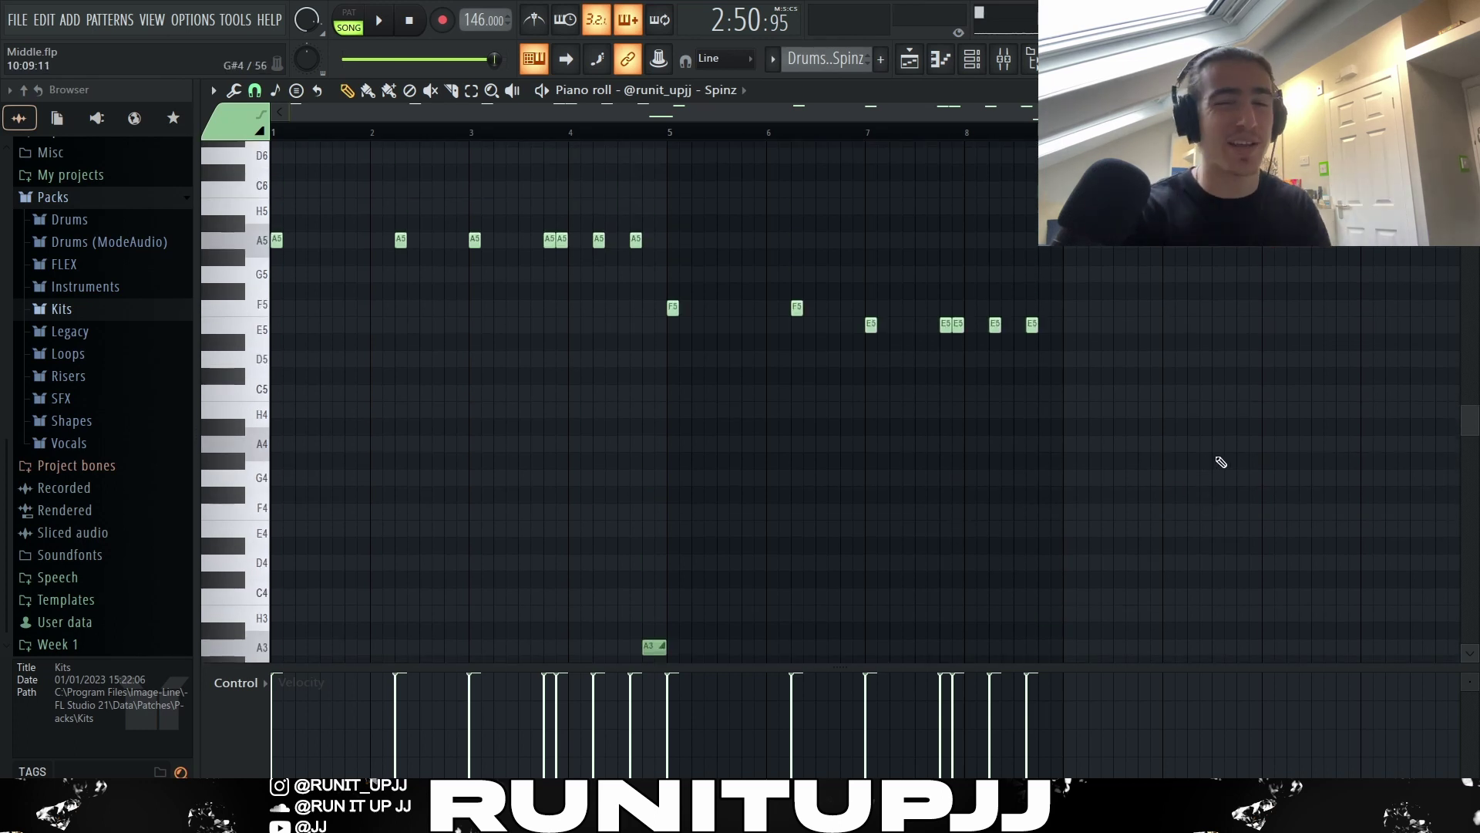
key("KP_Add")
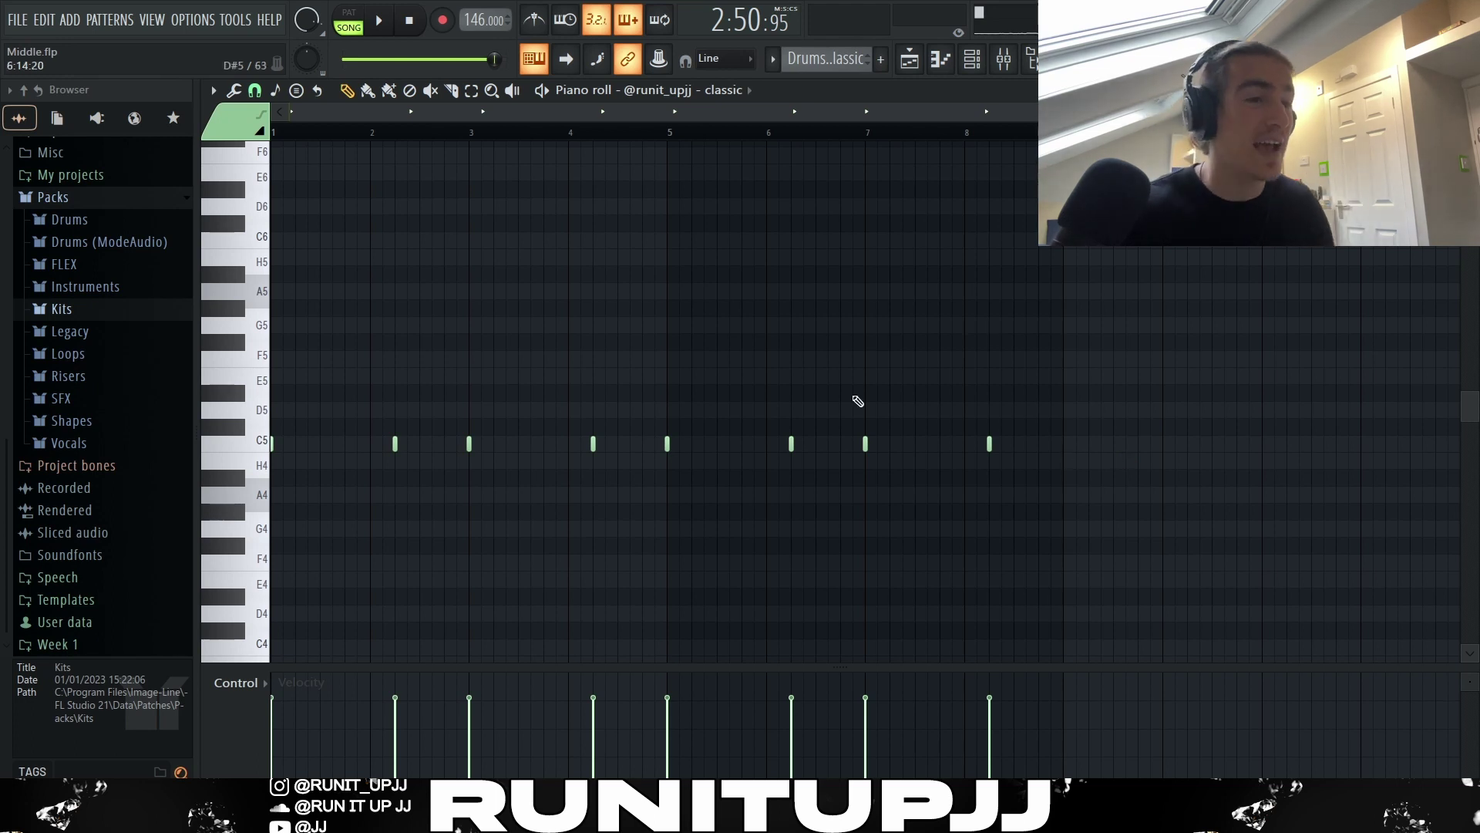
left_click_drag(473, 137, 271, 135)
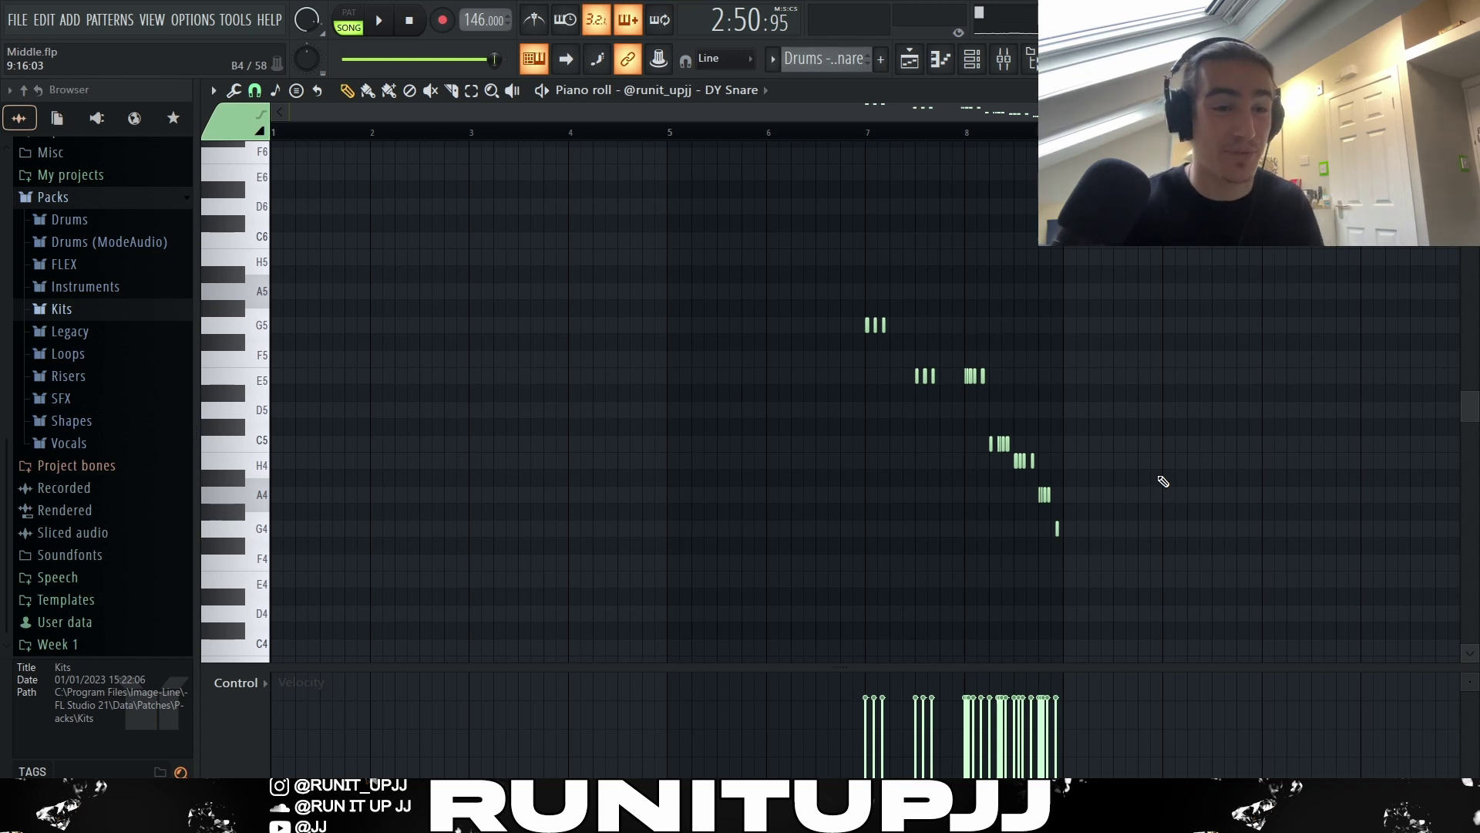
Select all the DY Snare notes in bars 7 and 8 and set the piano roll snap to 1/6 beat
scroll(1164, 515, "up", 4)
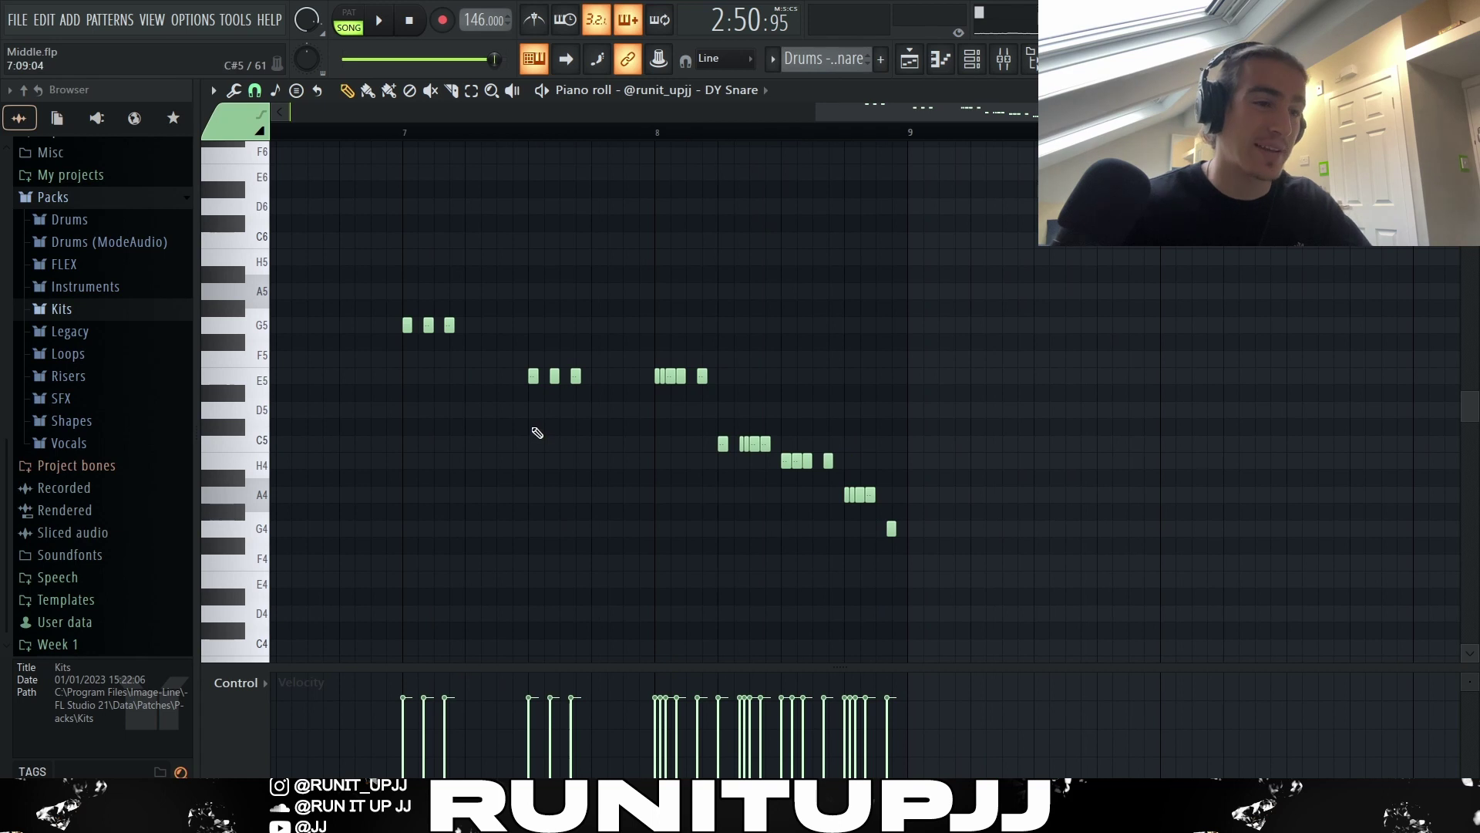
left_click_drag(1024, 581, 405, 243)
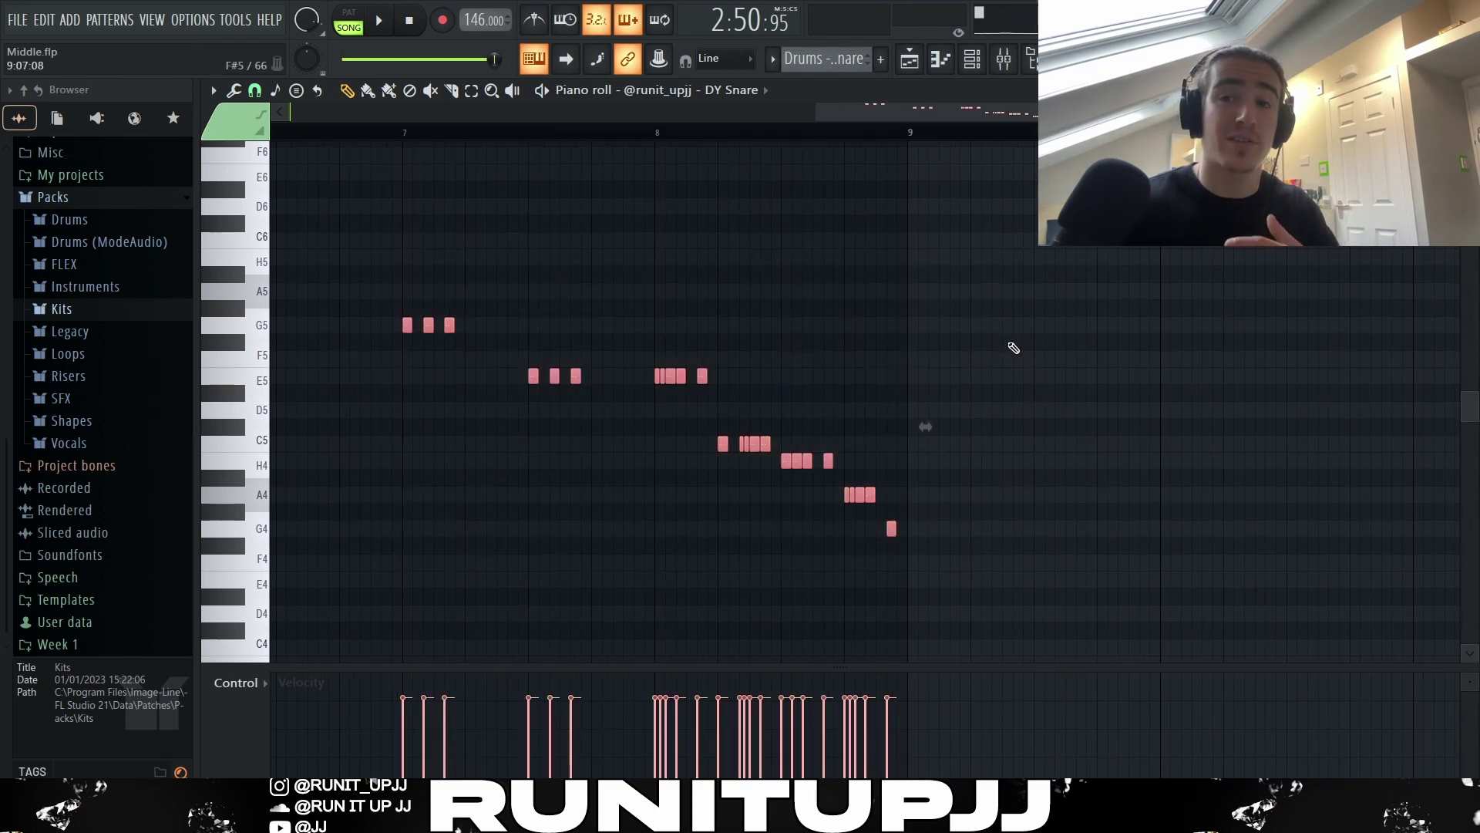
left_click(255, 90)
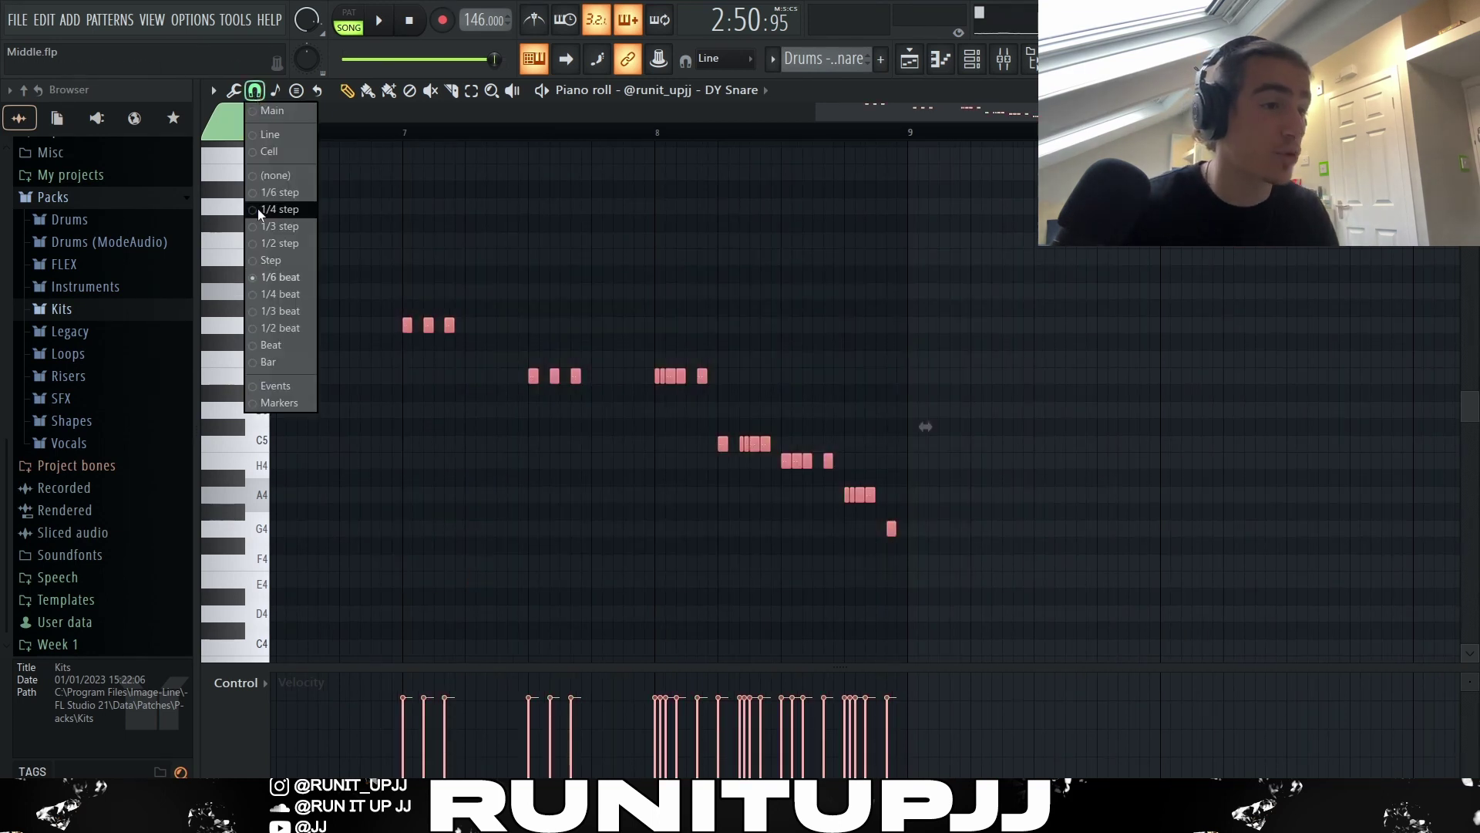
left_click(274, 276)
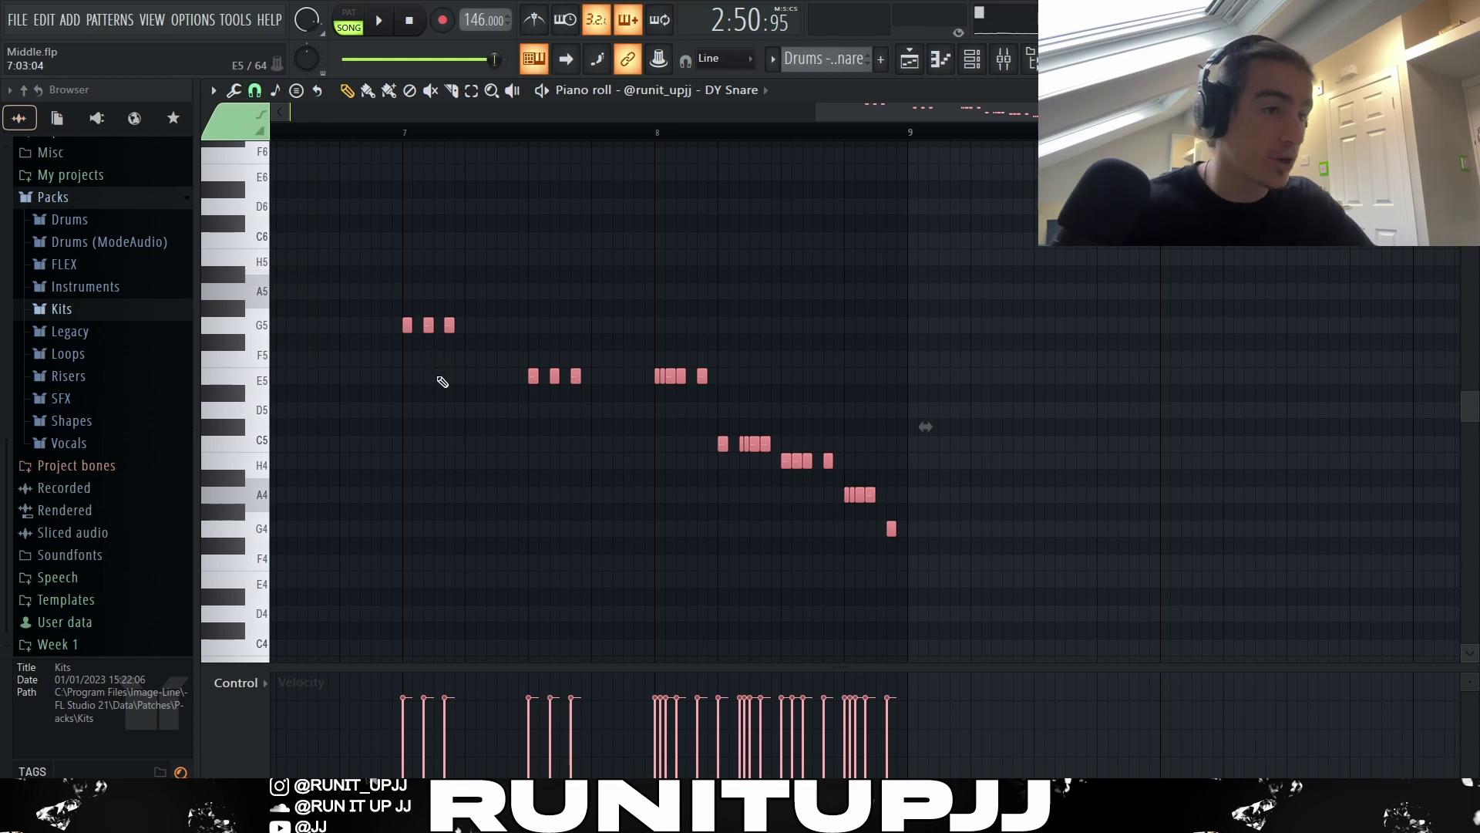
Examine the three G5 snare hits at the start of bar 7, and select the three E5 hits that follow them
scroll(381, 362, "up", 4)
left_click(369, 324)
left_click(450, 324)
left_click(531, 324)
scroll(530, 332, "down", 2)
left_click_drag(446, 314, 1034, 403)
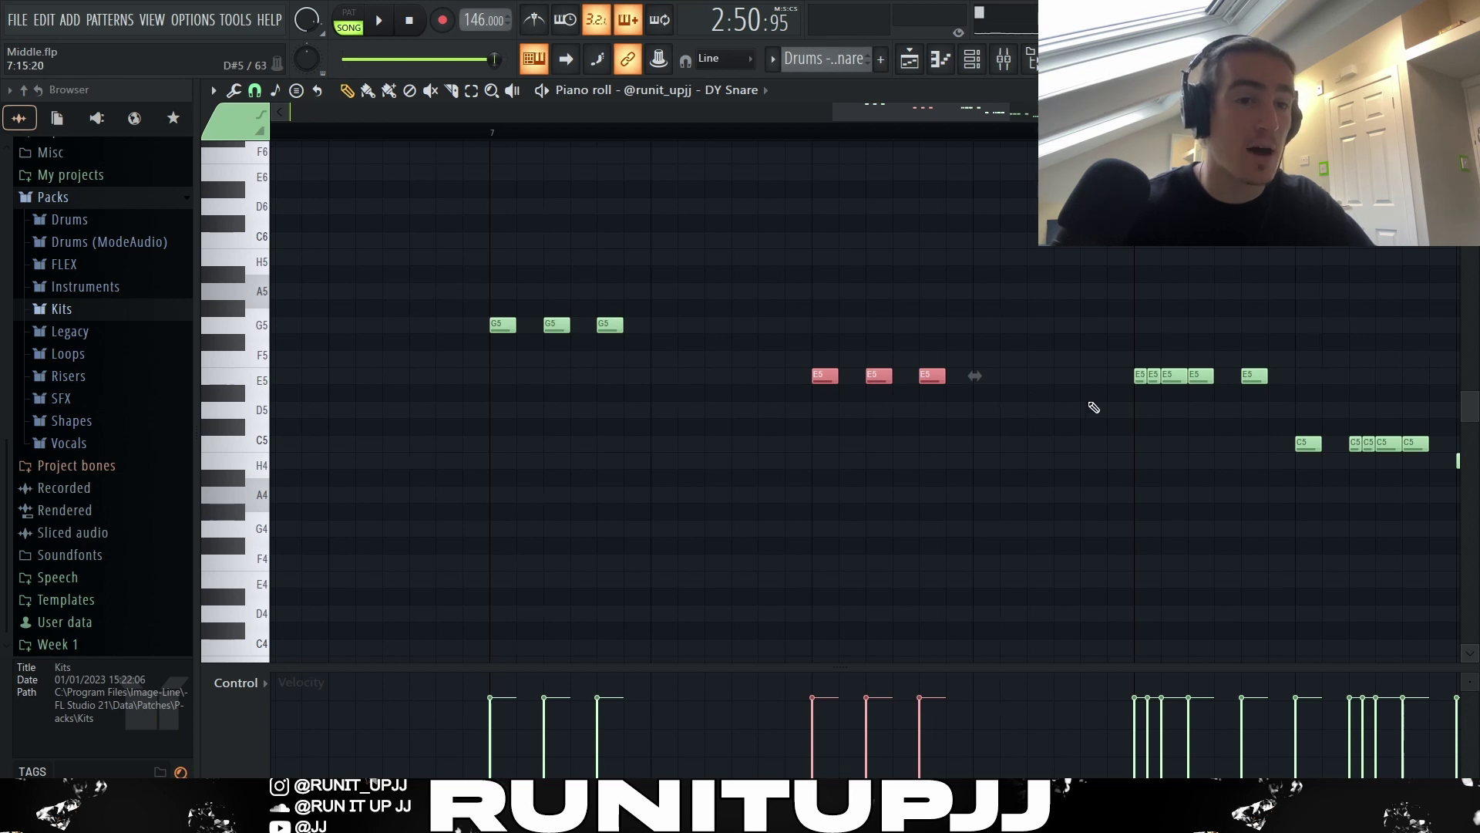
Erase the third E5 snare hit at the start of bar 8 and place it back in the same spot
scroll(1102, 409, "down", 2)
scroll(1362, 463, "up", 3)
left_click_drag(1091, 397, 732, 368)
left_click(802, 371)
right_click(802, 372)
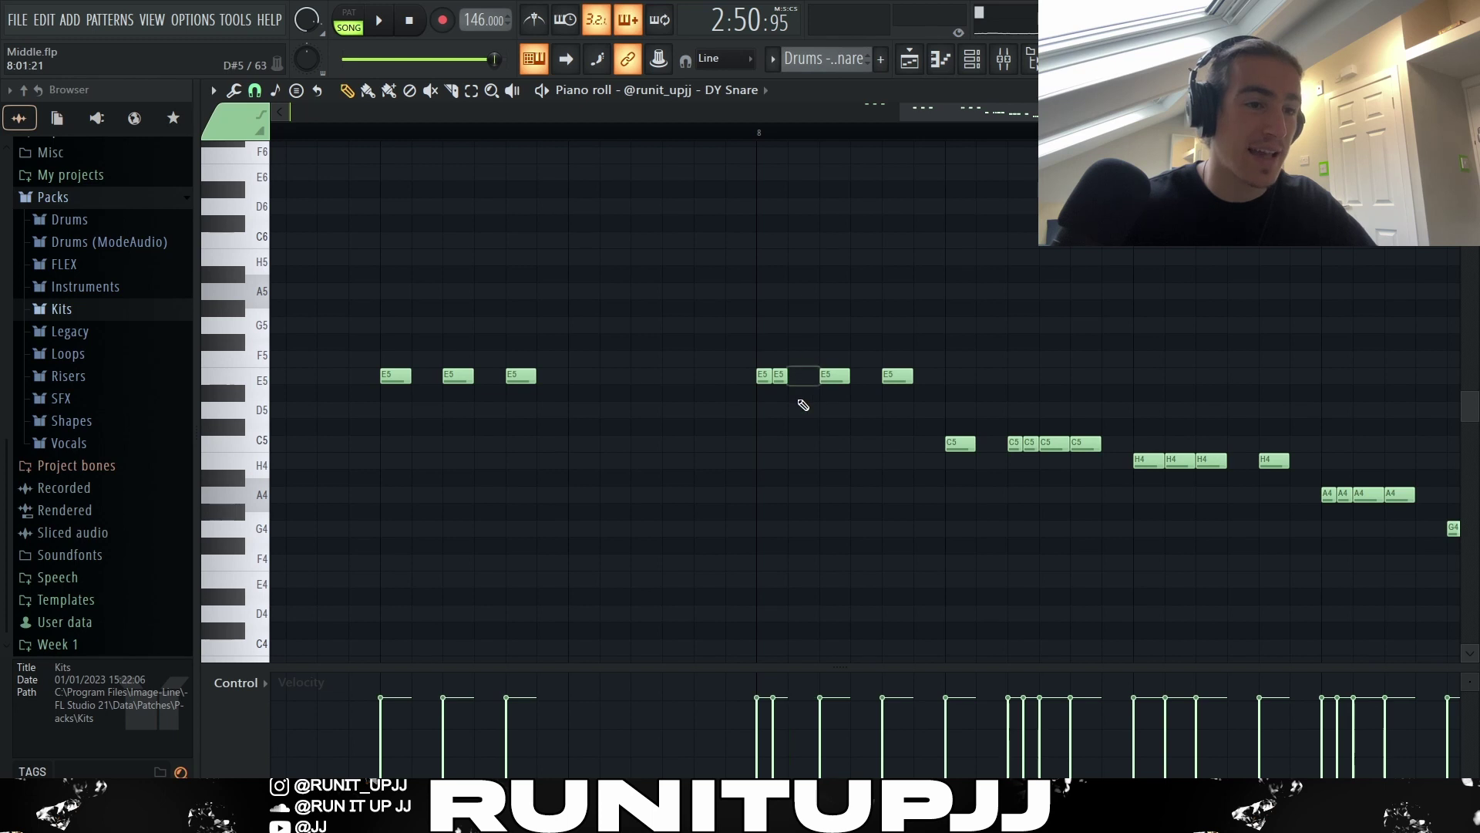
left_click(802, 379)
Examine the E5 and C5 snare hits in bar 8, selecting each group and the single hits between them in turn
left_click_drag(754, 349, 1110, 462)
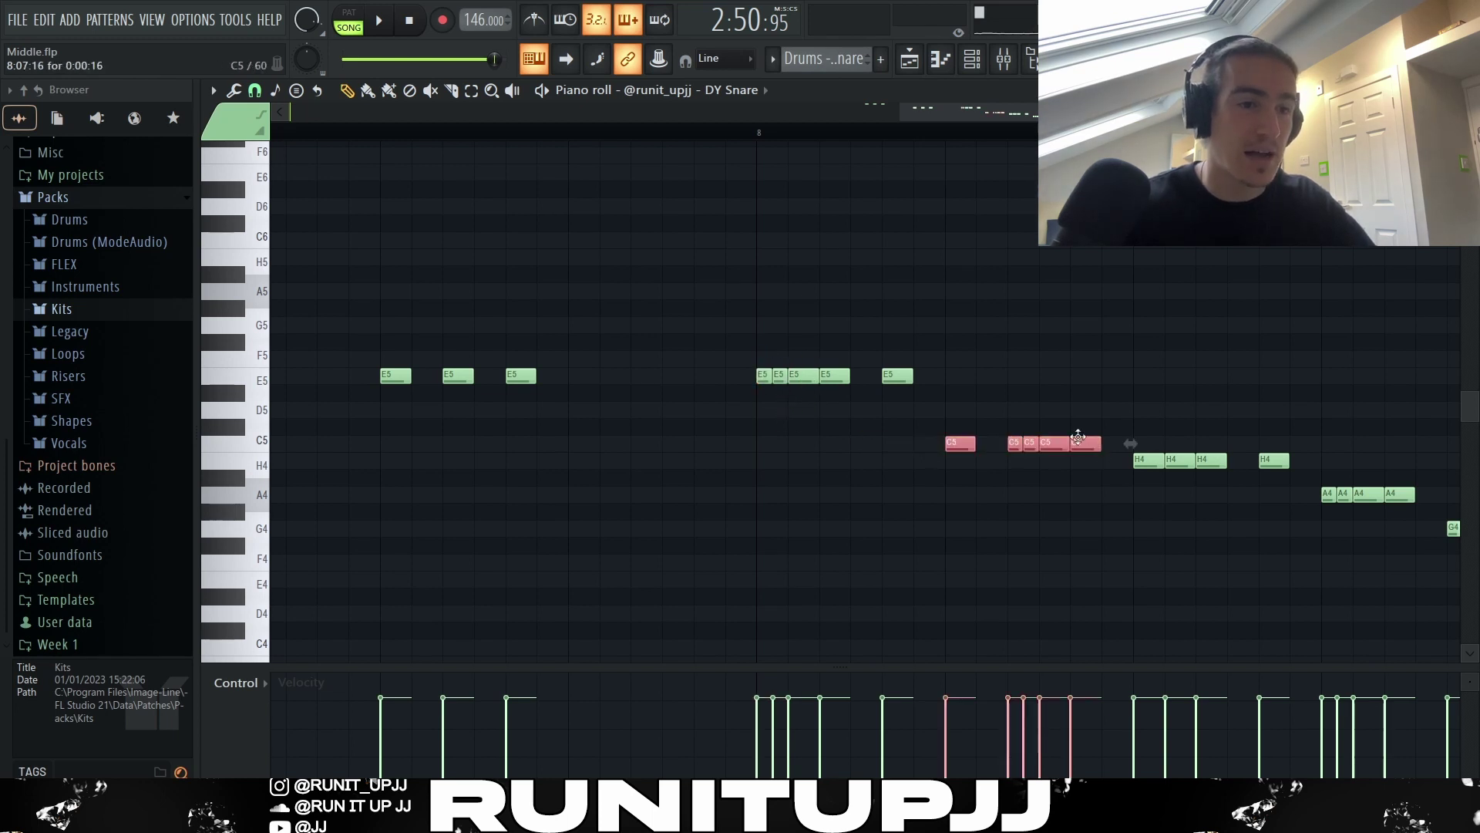
left_click(888, 376)
left_click(899, 370)
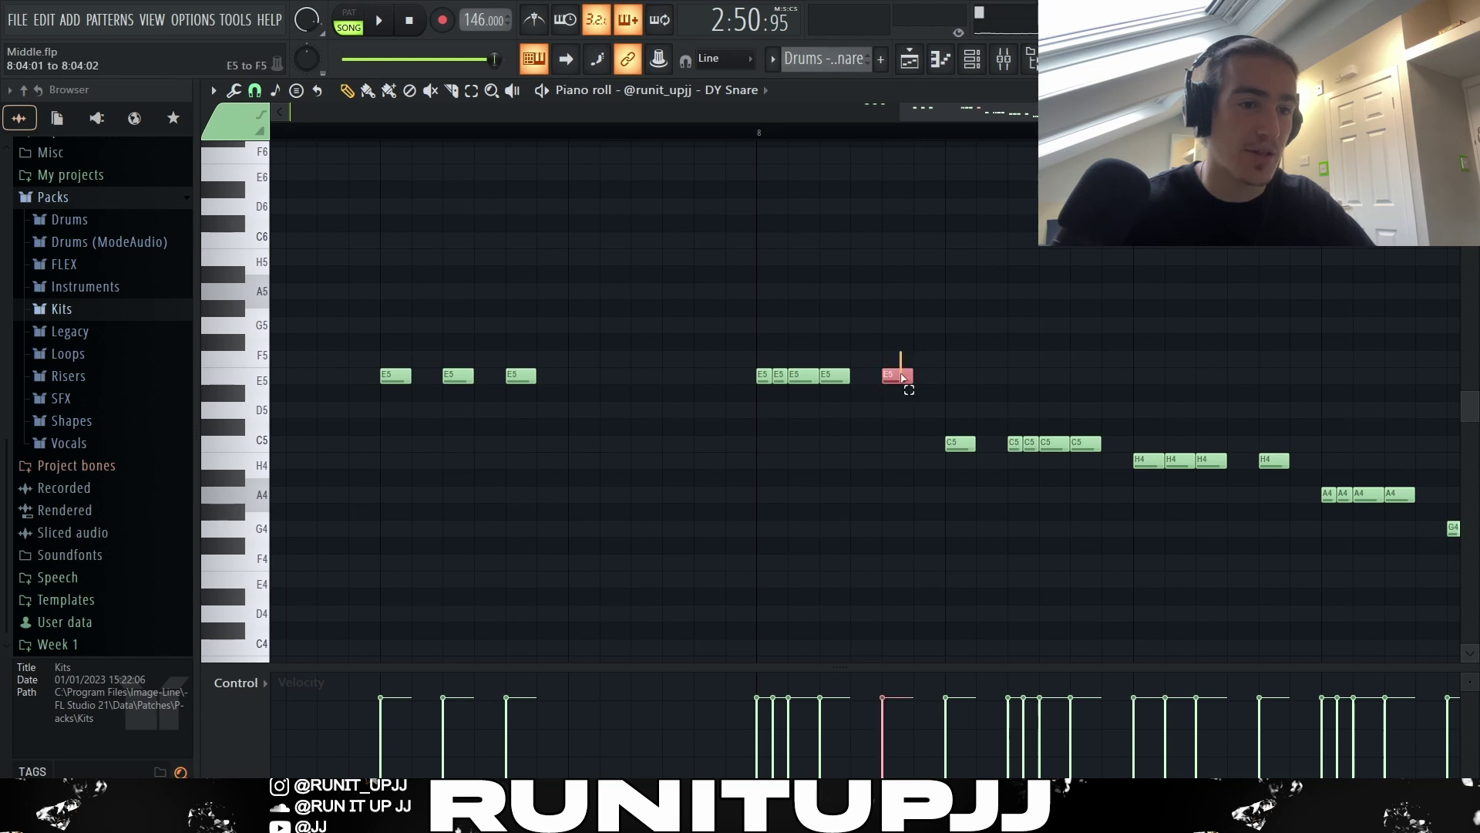
left_click_drag(899, 371, 750, 379)
left_click(960, 444)
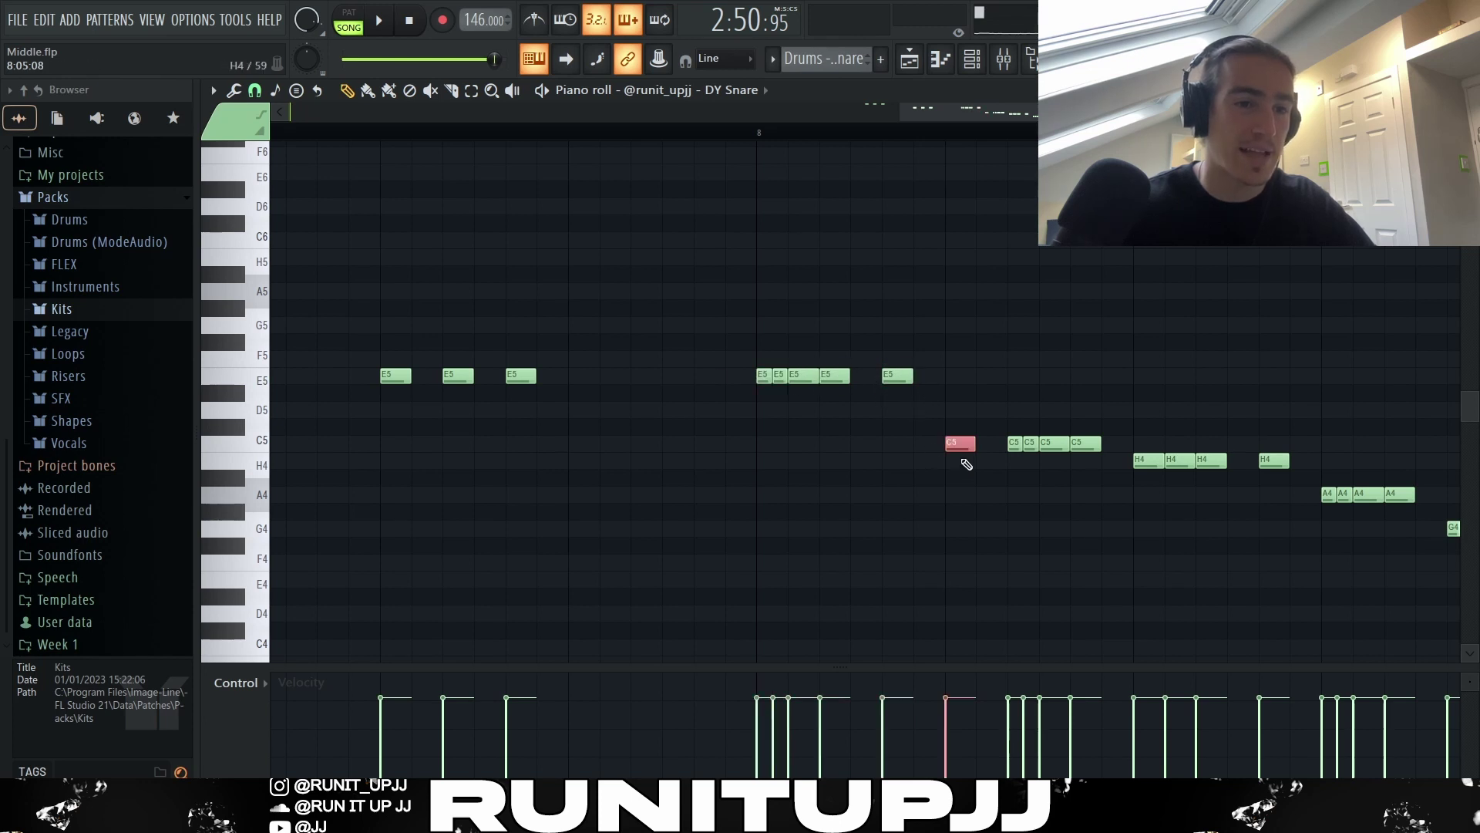
left_click_drag(993, 422, 1128, 479)
Compare the A4 and G4 snare hits at the end of bar 8 with its opening E5 hits, selecting both groups together
scroll(1128, 480, "up", 1)
left_click_drag(962, 486, 1388, 572)
left_click(1142, 460)
left_click_drag(765, 399, 486, 351)
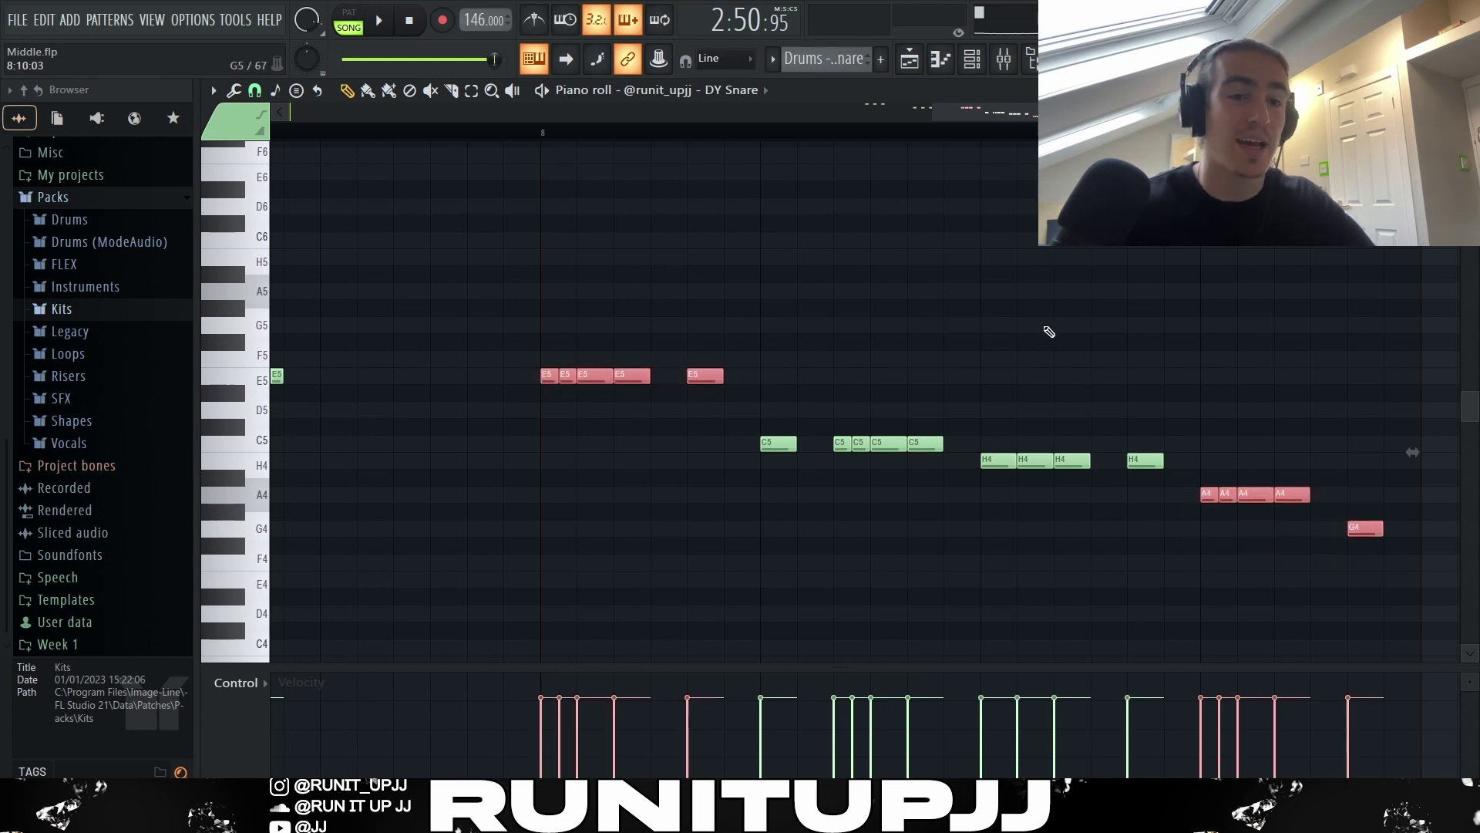
Compare the middle snare hits of bar 8 with the G5 and E5 hits in bar 7, selecting each group
scroll(1105, 330, "down", 2)
scroll(1105, 331, "down", 1)
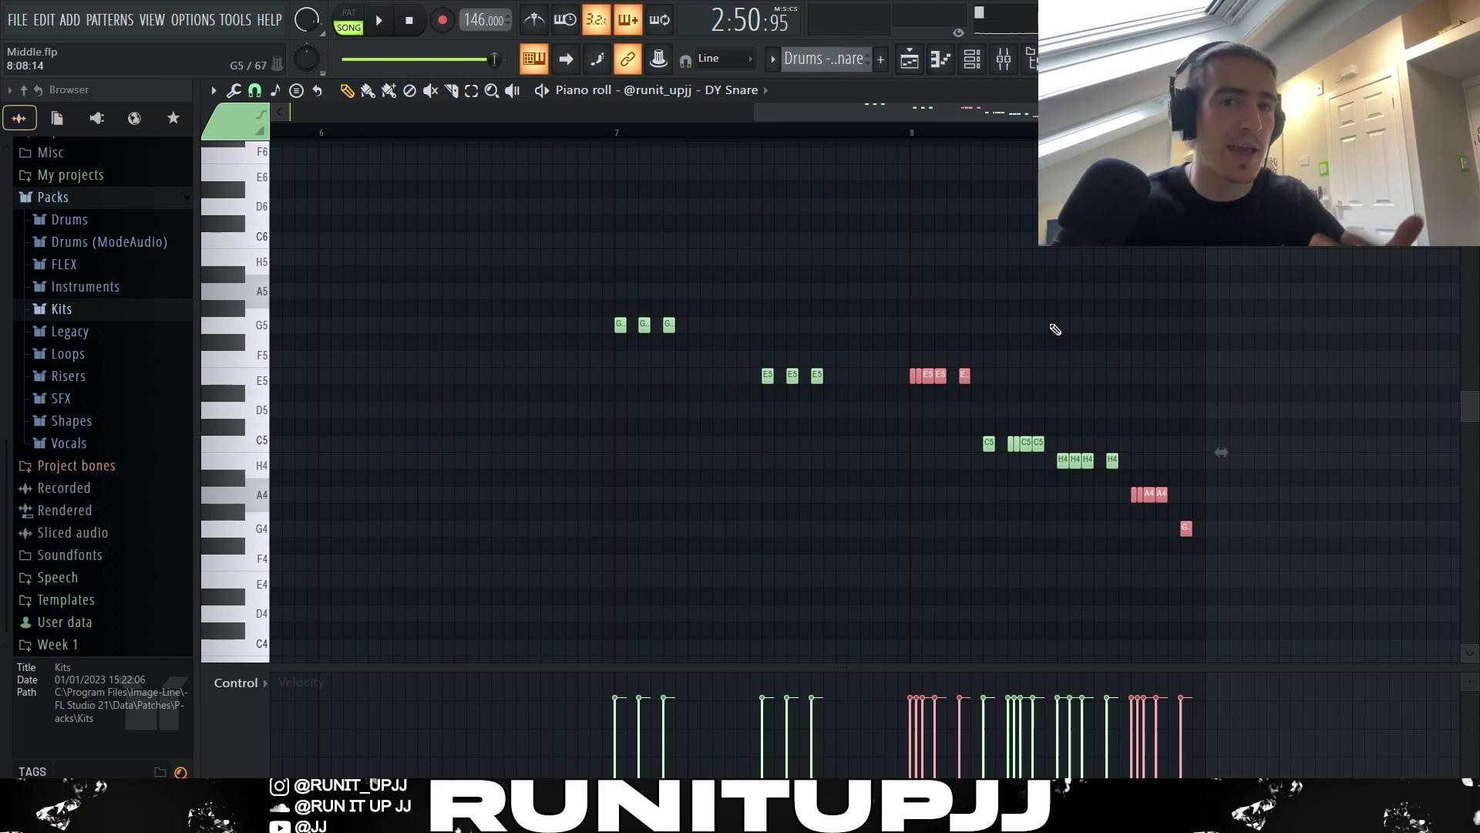
left_click_drag(1072, 445, 925, 450)
left_click(892, 423, "ctrl")
left_click_drag(849, 413, 549, 302)
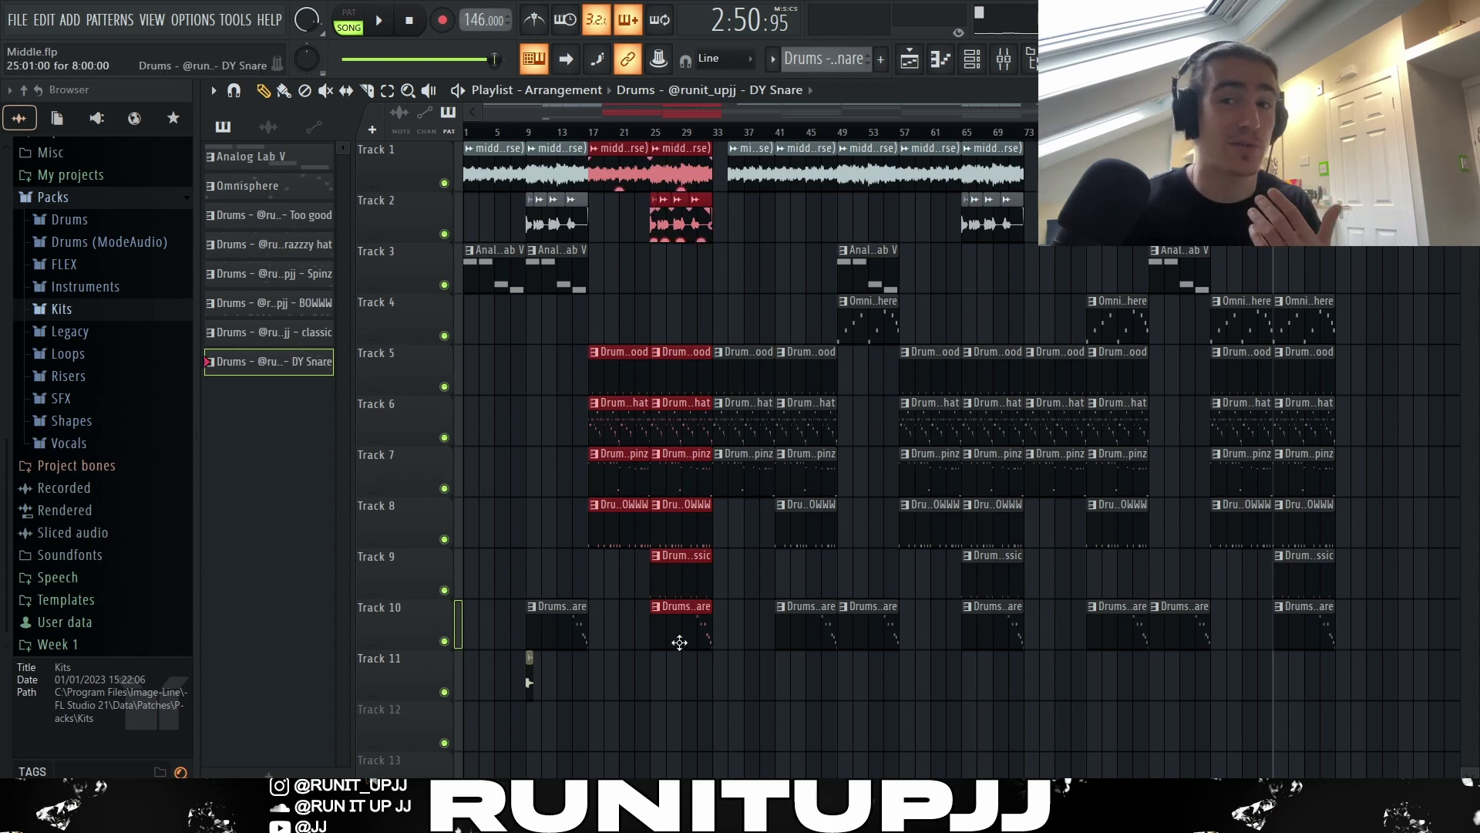
Review the playlist arrangement section by section, selecting the clips in bars 33 to 57, 73 to 97 and 97 to 113
left_click_drag(713, 131, 895, 750)
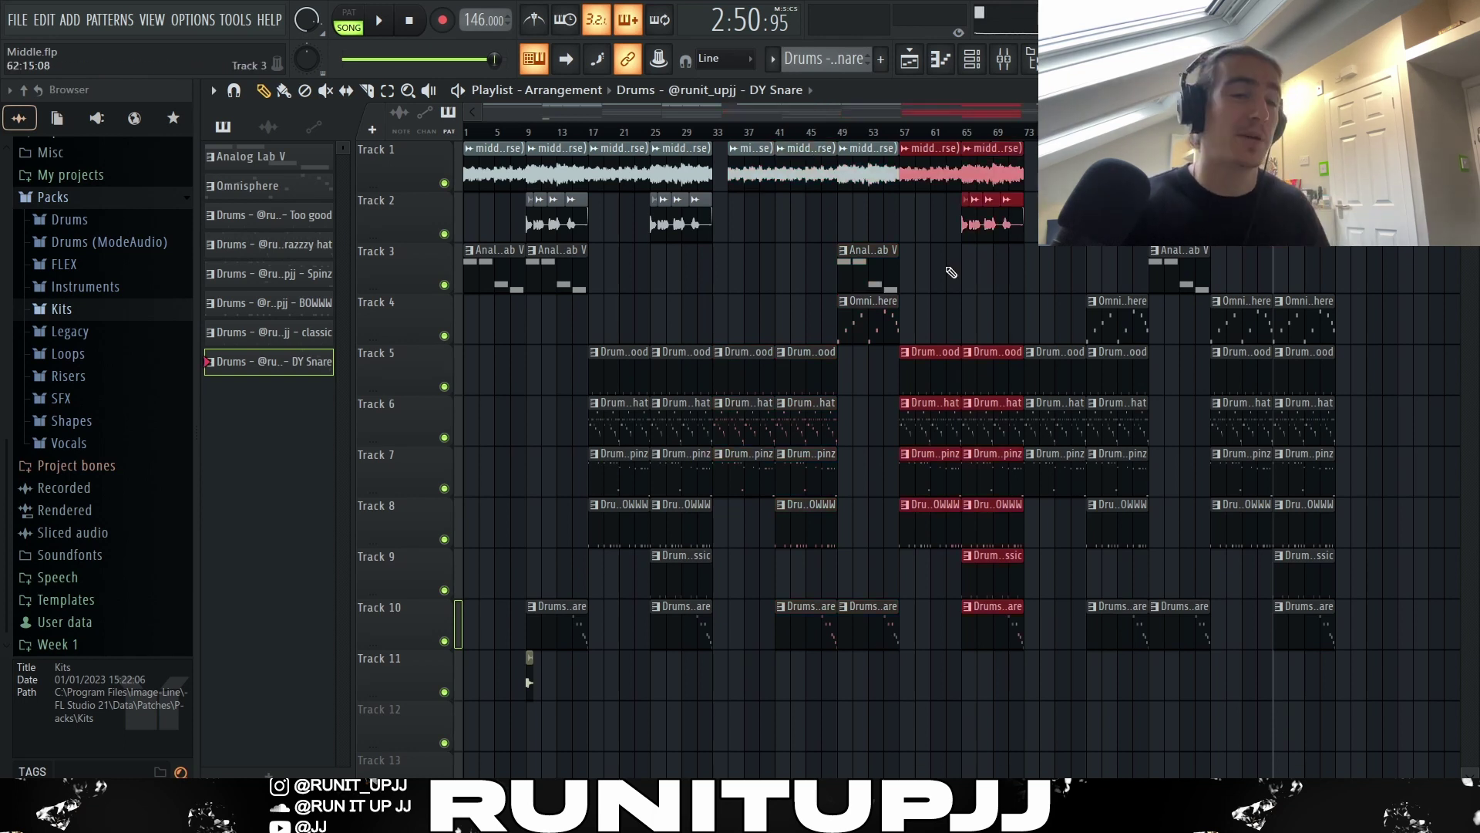
left_click_drag(1193, 698, 1044, 245)
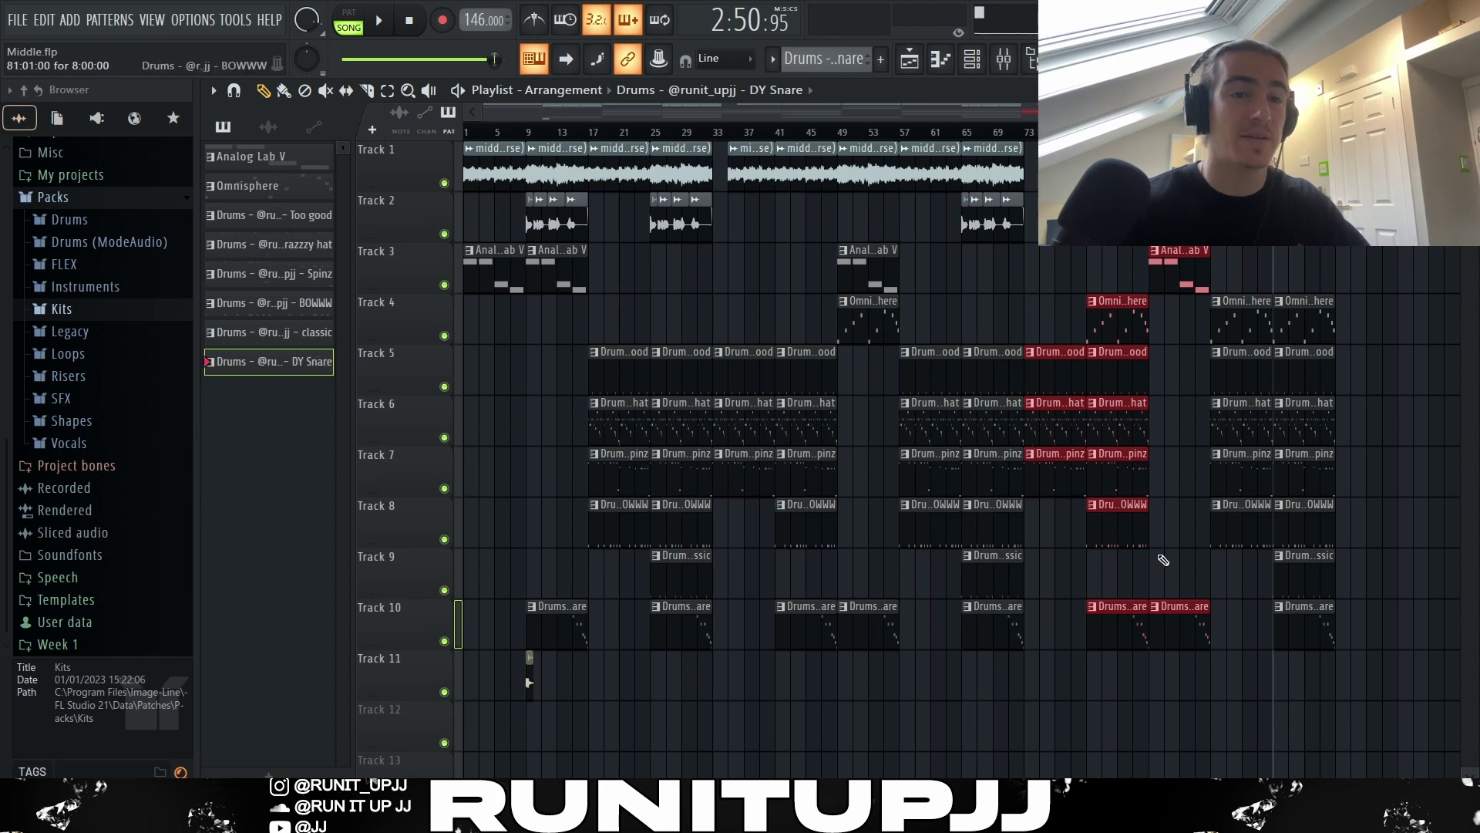
left_click_drag(1236, 697, 1407, 247)
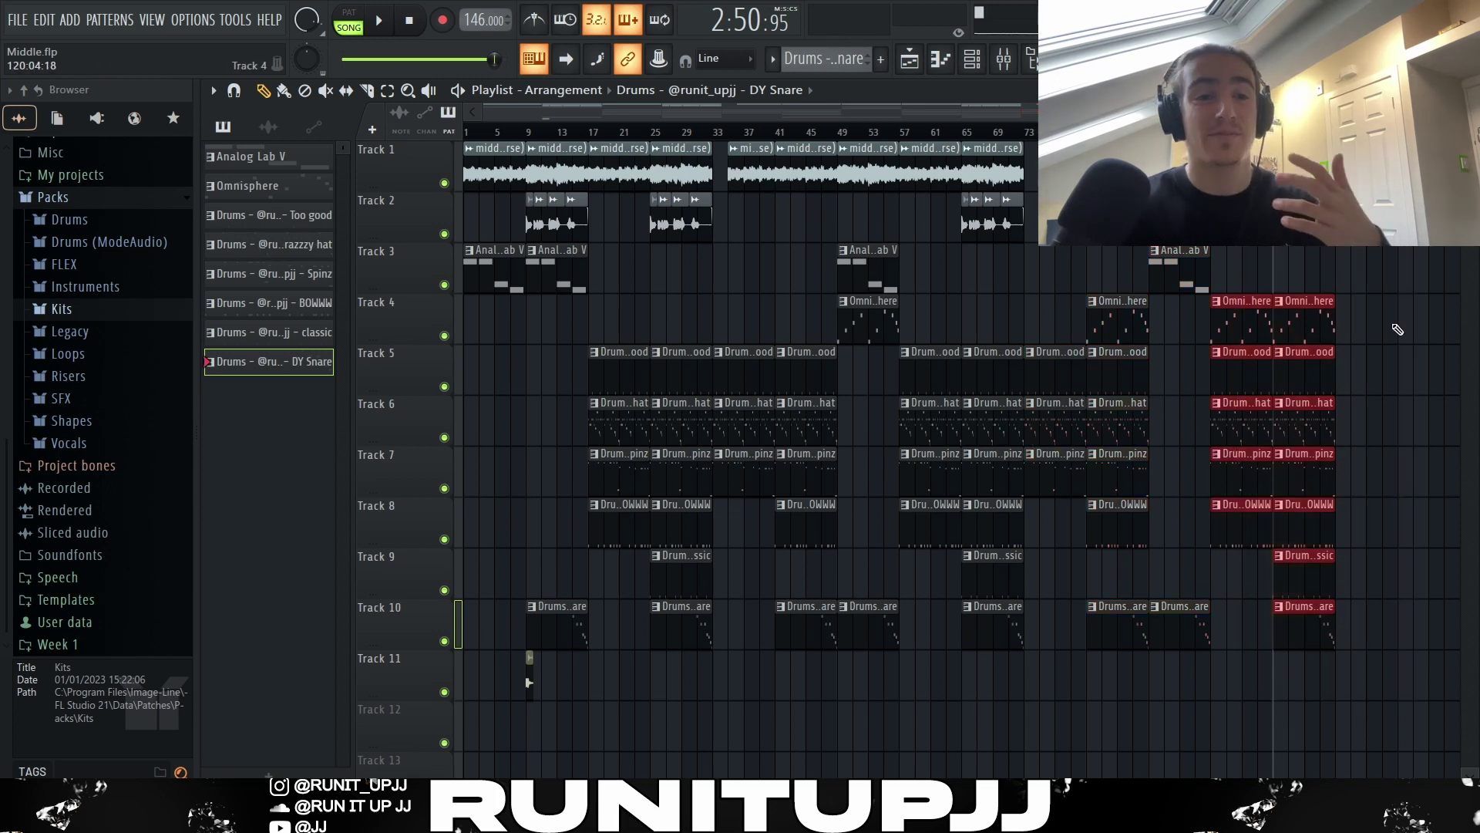